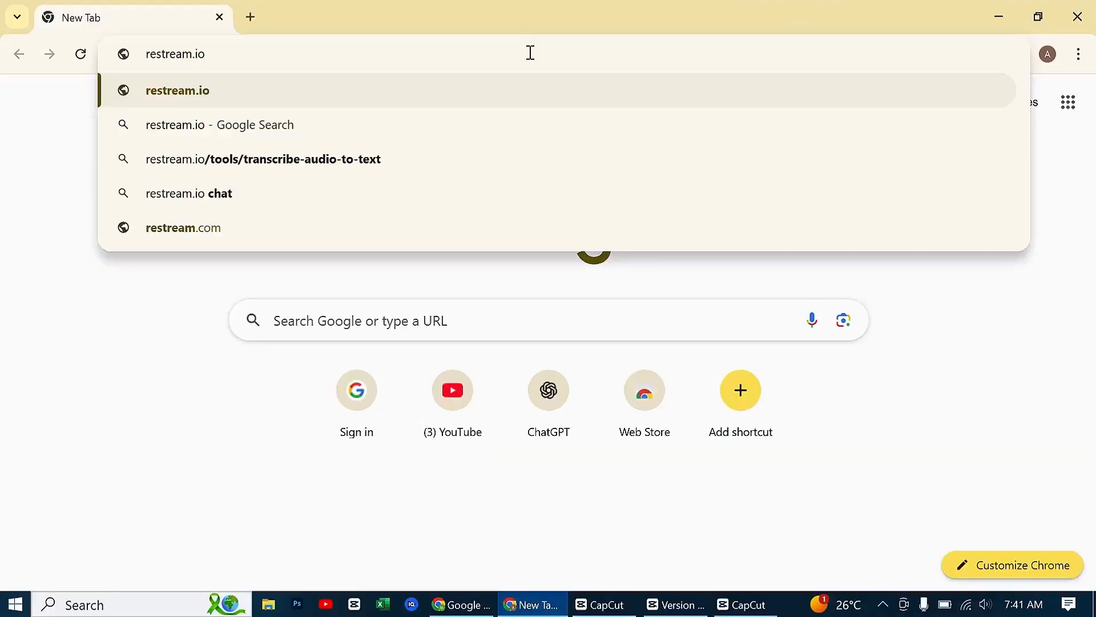
Open restream.io and sign up for an account with the existing Google account
{"action": "key", "text": "Return"}
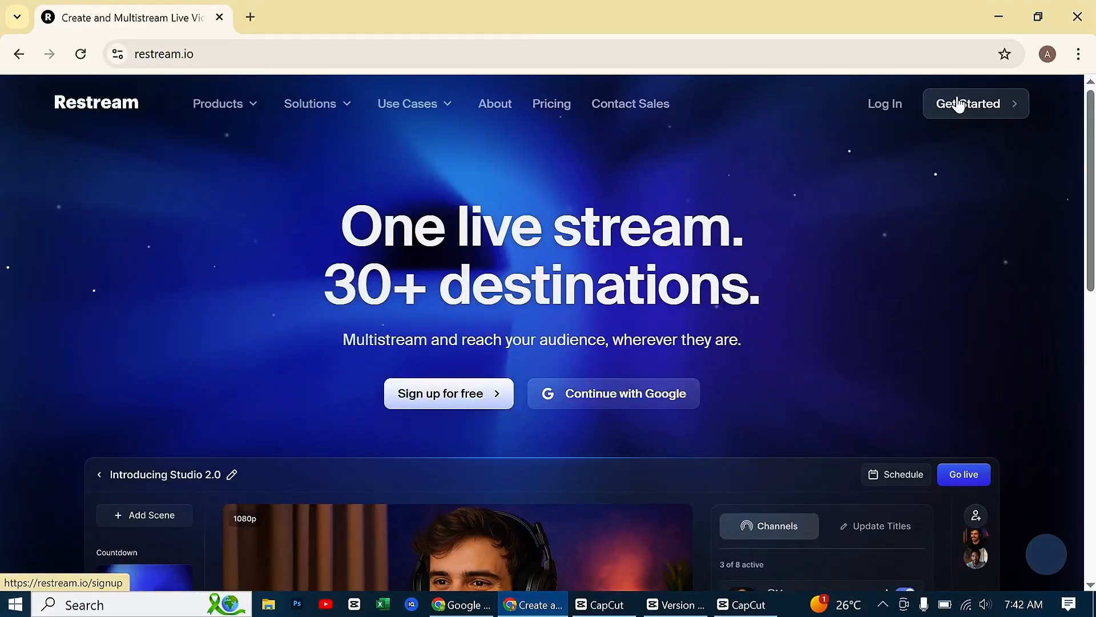
{"action": "left_click", "coordinate": [957, 98]}
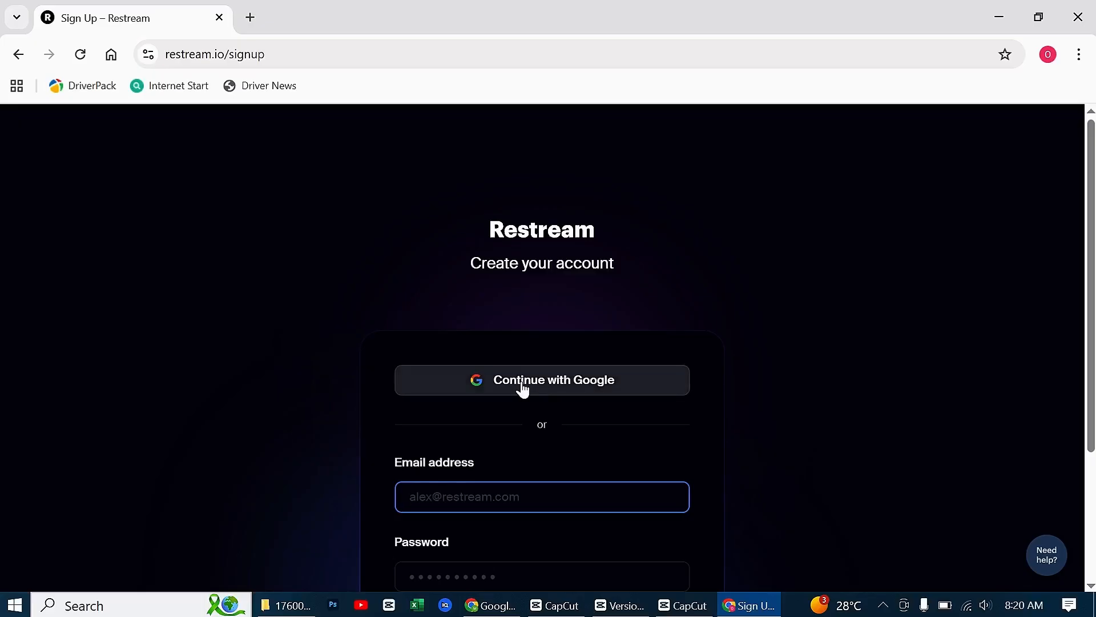
{"action": "left_click", "coordinate": [523, 387]}
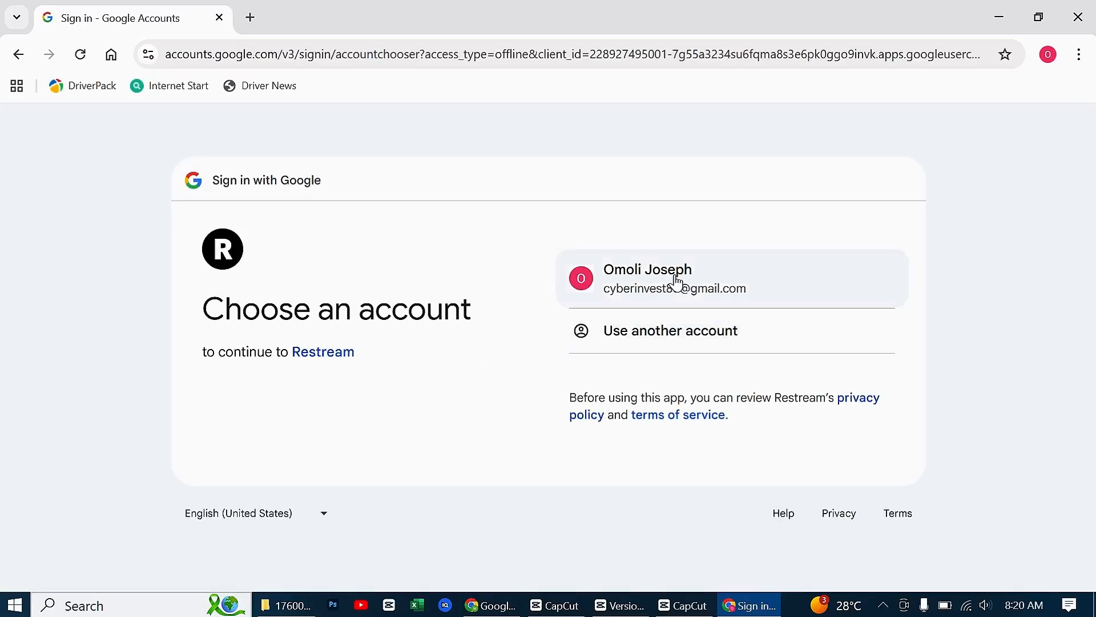
{"action": "left_click", "coordinate": [677, 281]}
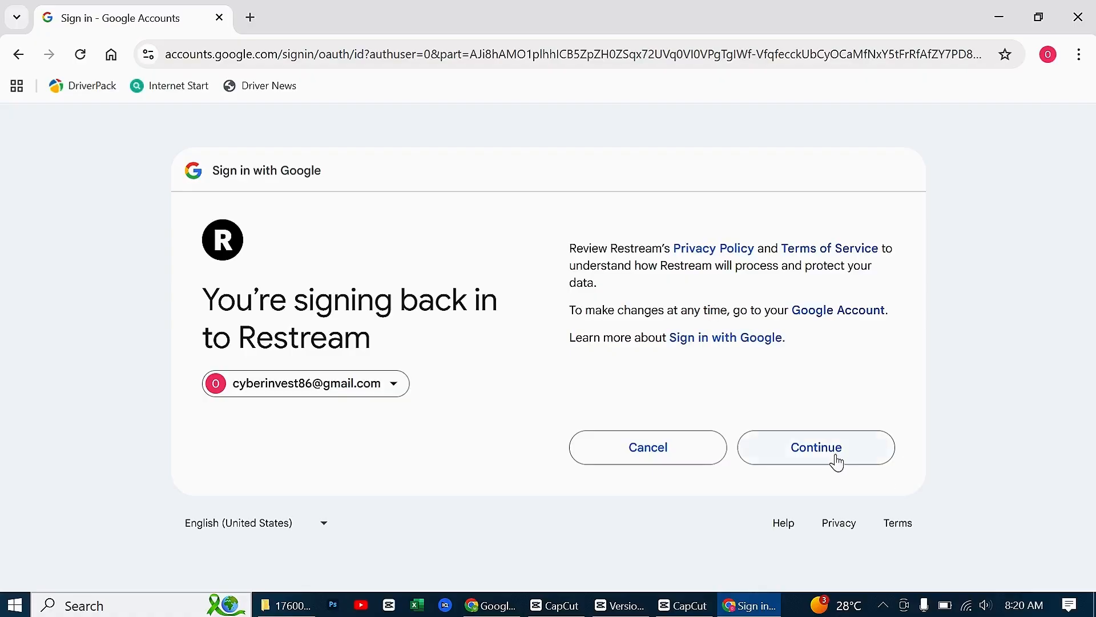
{"action": "left_click", "coordinate": [835, 461]}
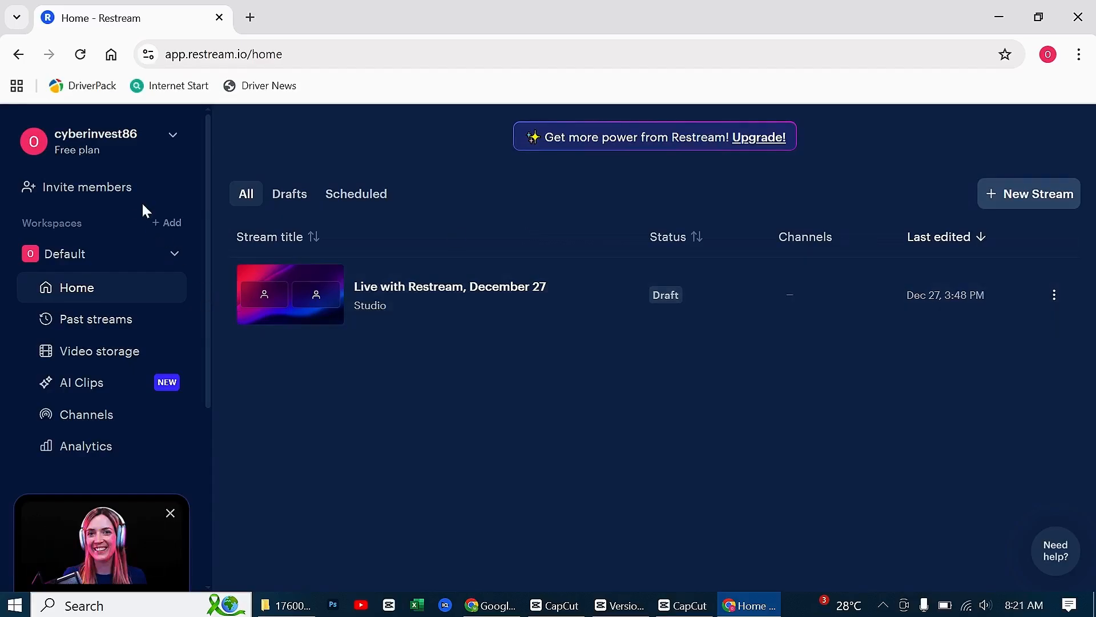
Connect the YouTube channel to Restream through the Google account, granting Restream the requested access
{"action": "left_click", "coordinate": [87, 414]}
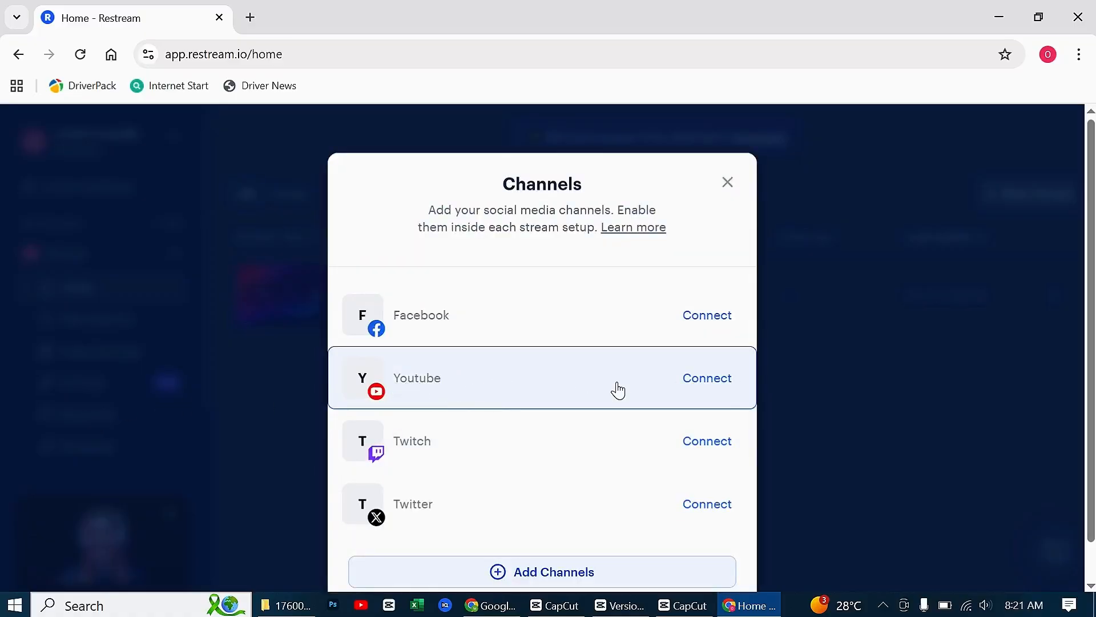
{"action": "left_click", "coordinate": [708, 379]}
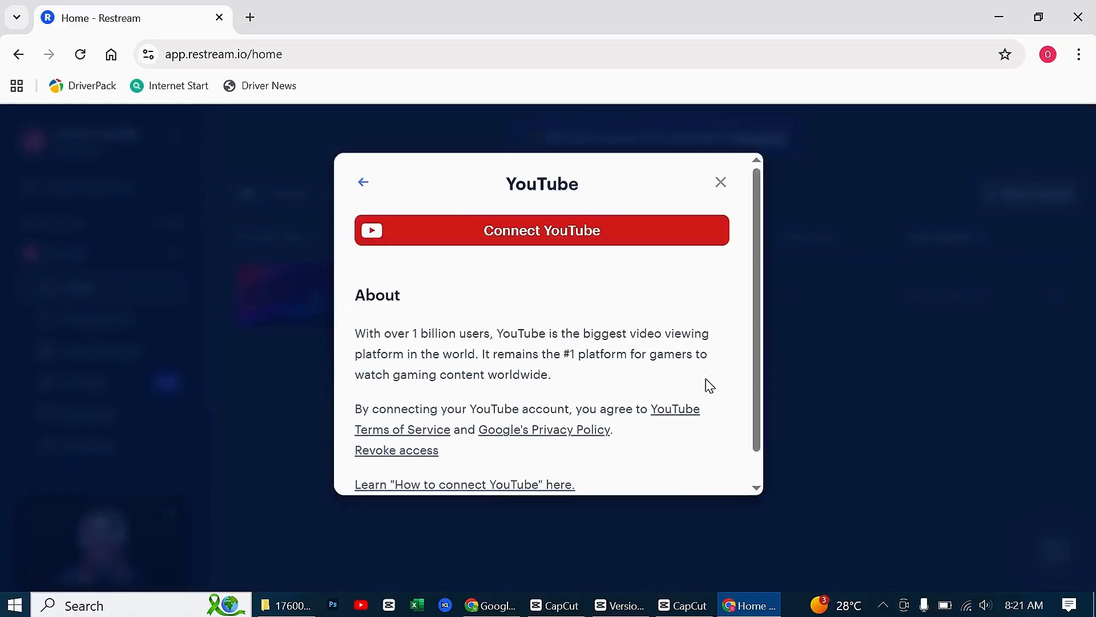
{"action": "left_click", "coordinate": [588, 224]}
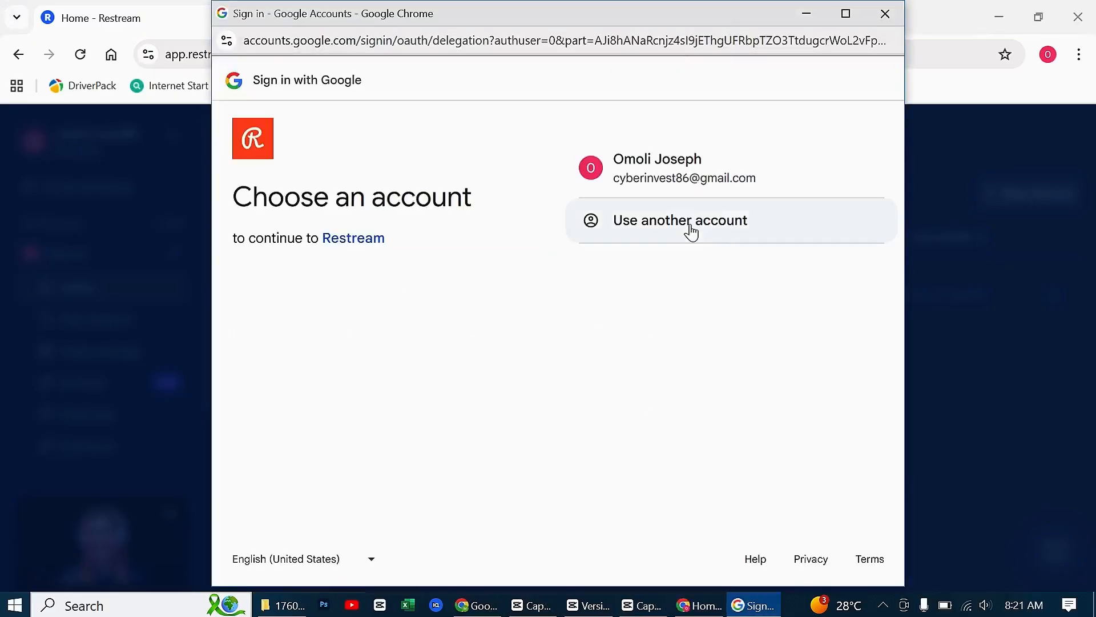
{"action": "left_click", "coordinate": [661, 177]}
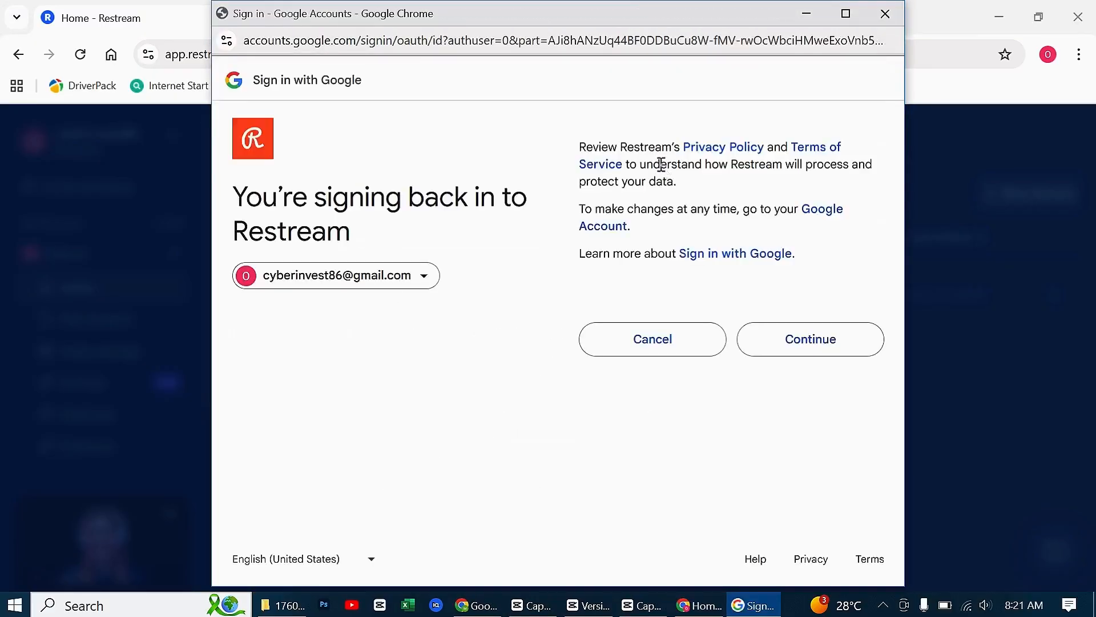
{"action": "left_click", "coordinate": [798, 346]}
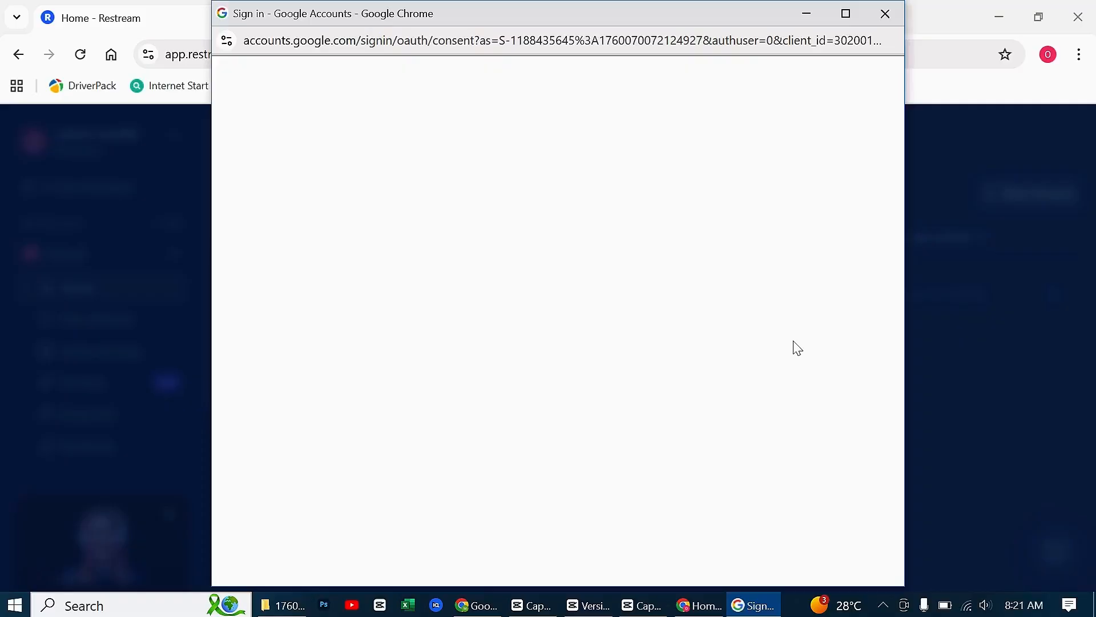
{"action": "left_click_drag", "start_coordinate": [624, 163], "coordinate": [867, 166]}
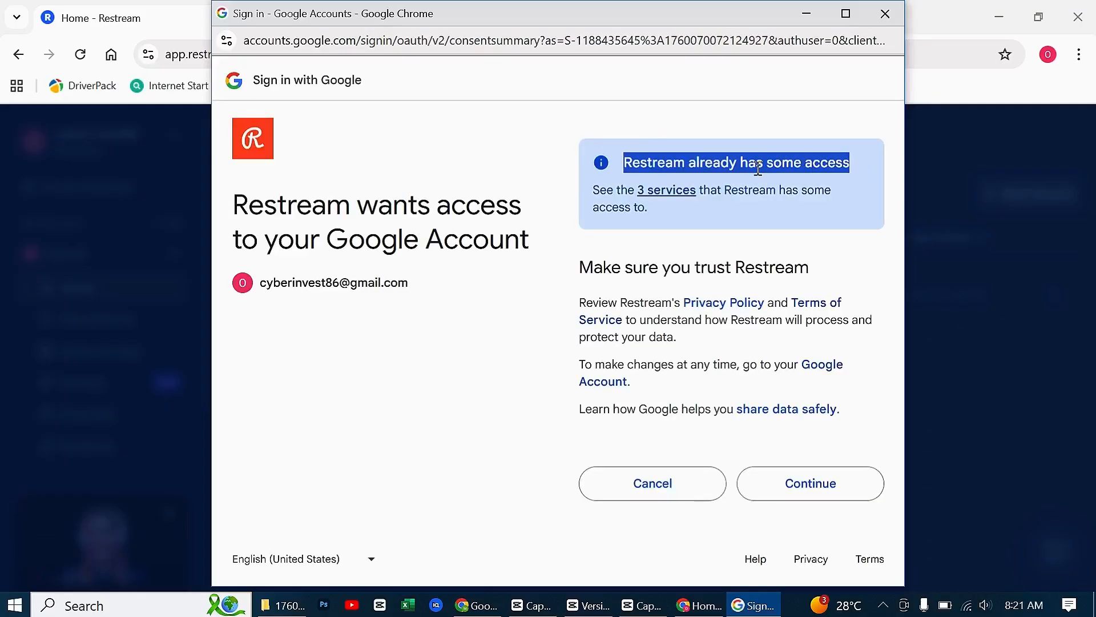
{"action": "left_click", "coordinate": [812, 487]}
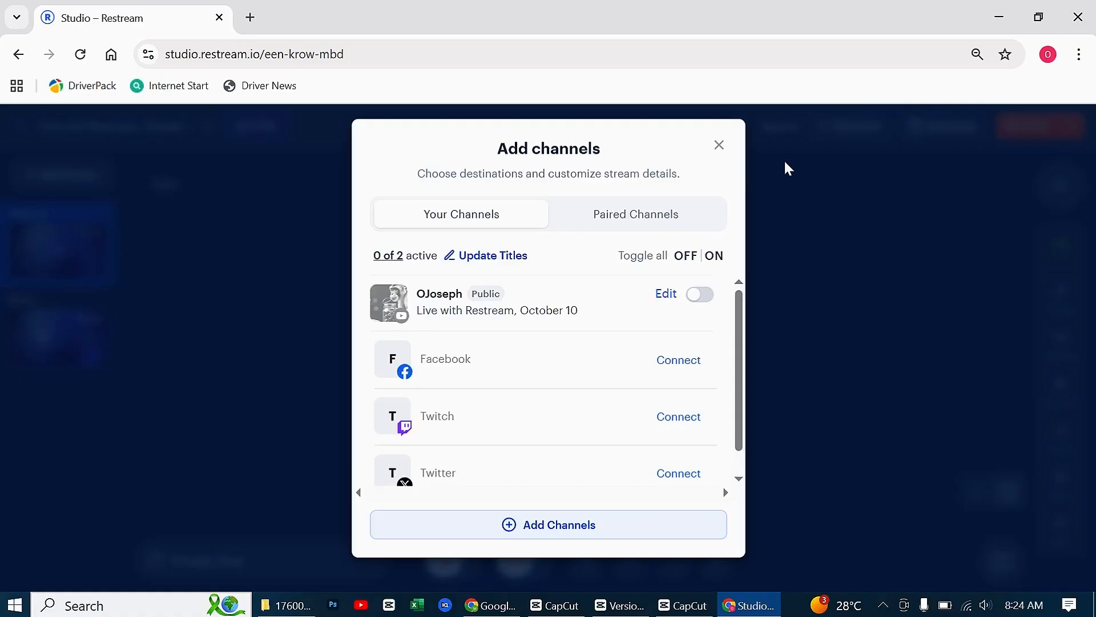
Toggle the connected YouTube channel on and off as a stream destination
{"action": "left_click", "coordinate": [702, 296]}
{"action": "left_click", "coordinate": [703, 297]}
{"action": "left_click", "coordinate": [703, 297]}
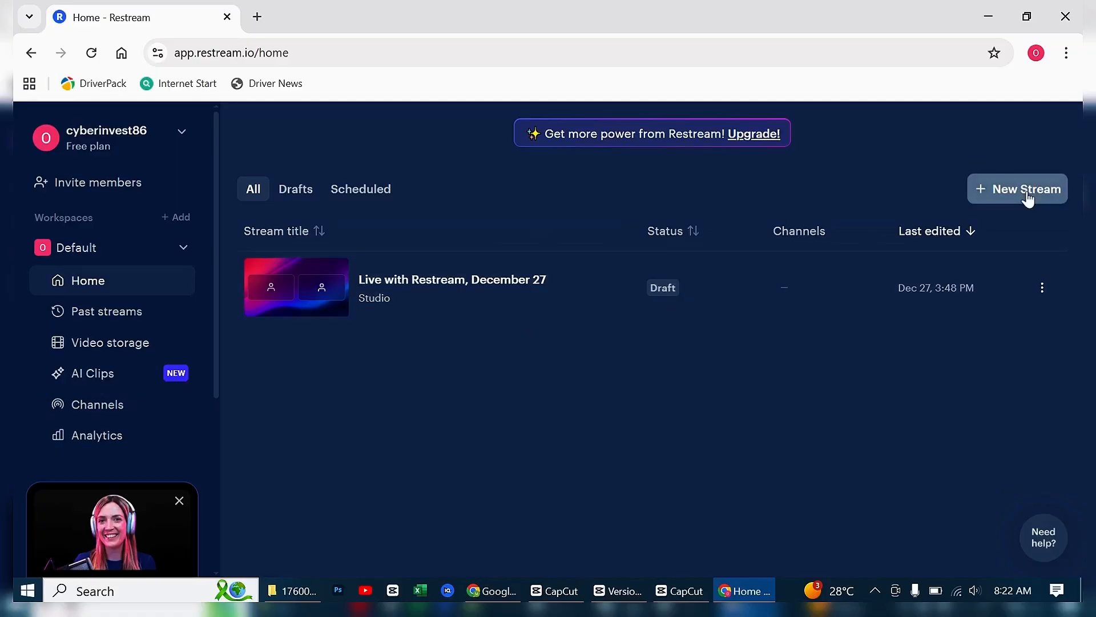
Create a new Restream Studio stream, dismiss the microphone notice and set the canvas to portrait orientation
{"action": "left_click", "coordinate": [1027, 195]}
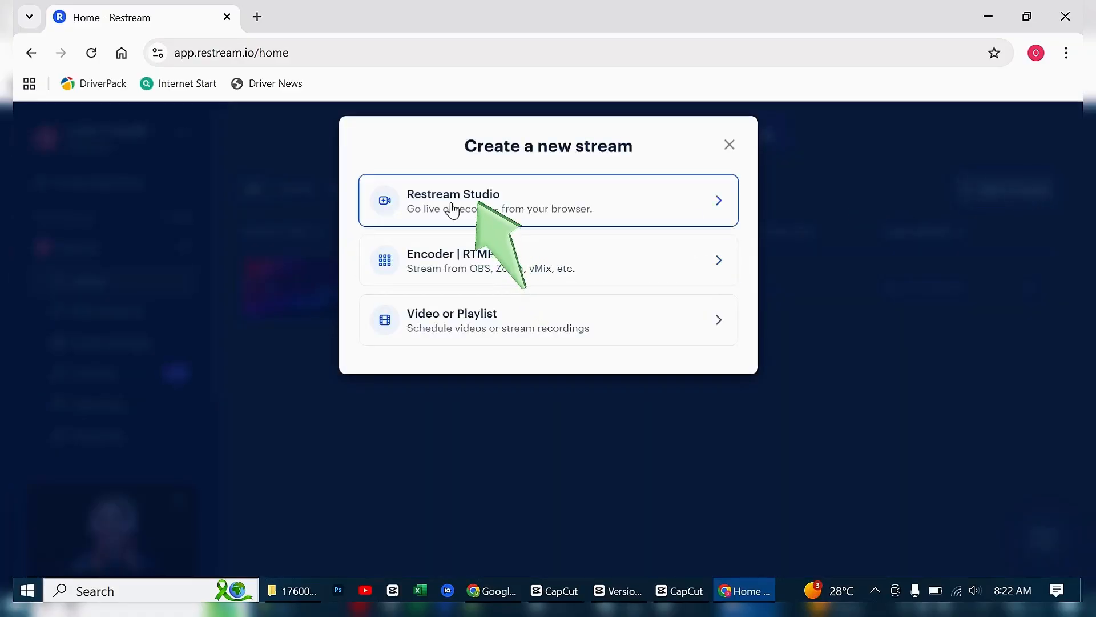
{"action": "left_click", "coordinate": [493, 207]}
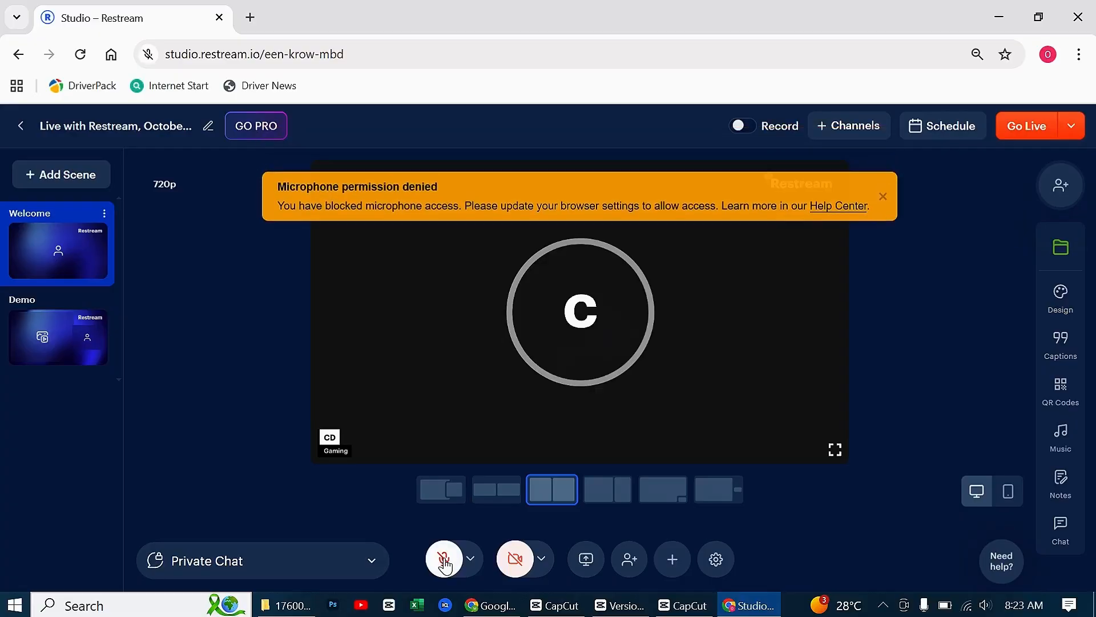
{"action": "left_click", "coordinate": [883, 197]}
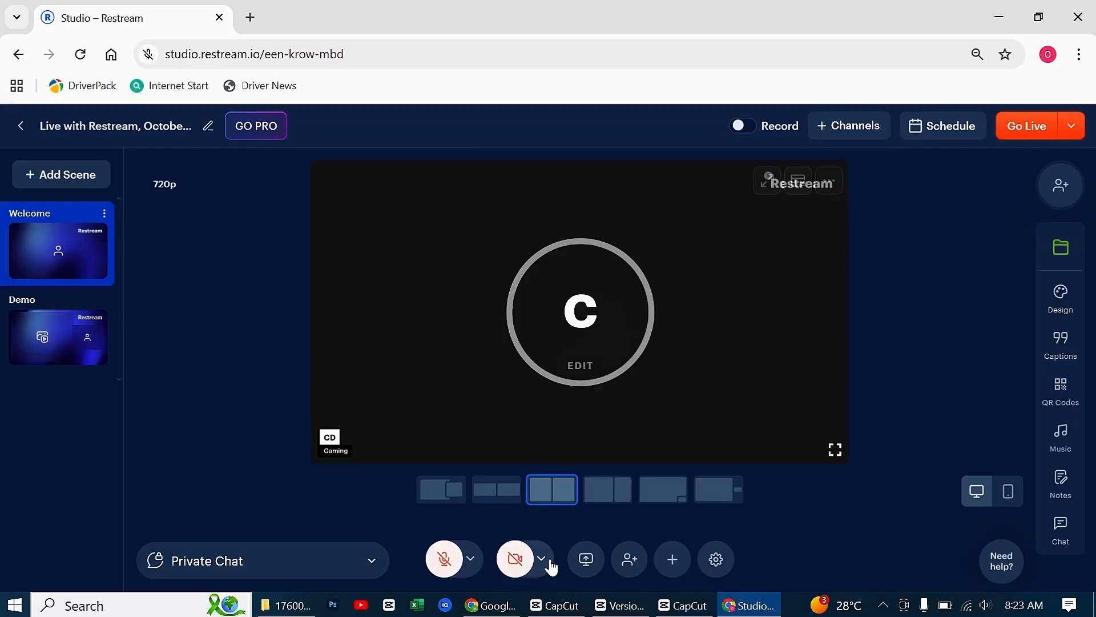
{"action": "left_click", "coordinate": [1009, 492]}
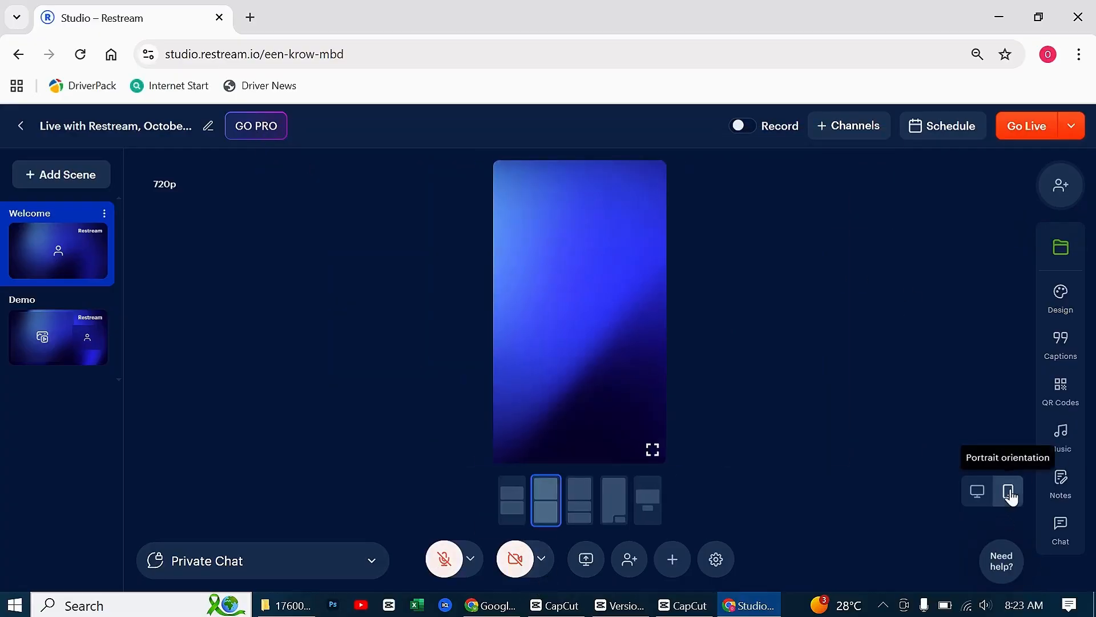
Enable the connected YouTube channel as a destination for the stream, and briefly view the stream chat
{"action": "left_click", "coordinate": [833, 127]}
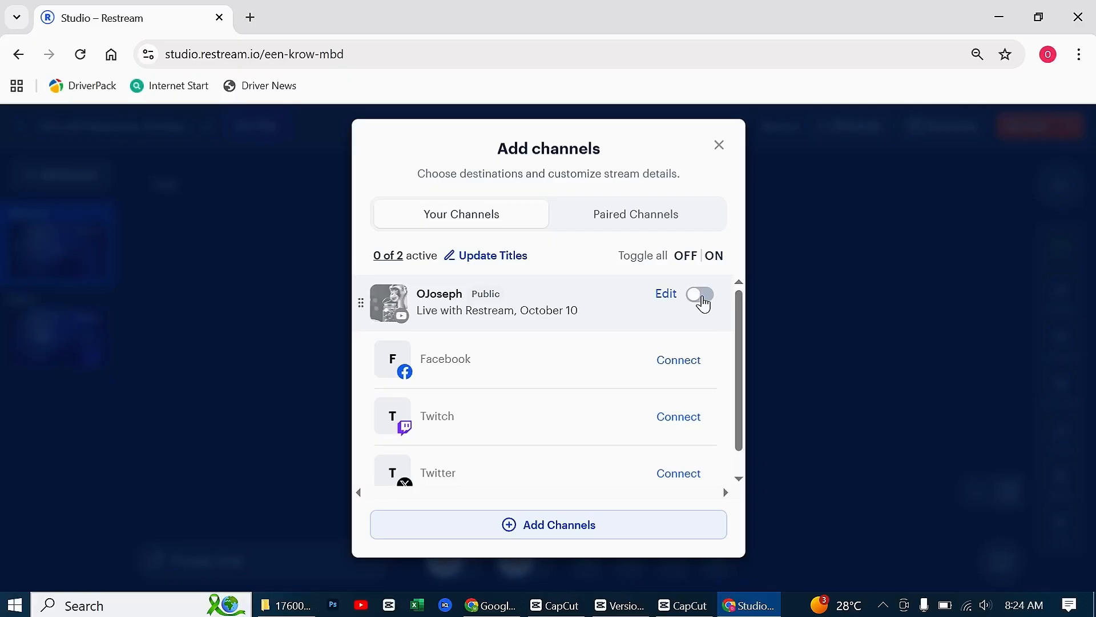
{"action": "left_click", "coordinate": [704, 304]}
{"action": "left_click", "coordinate": [719, 146]}
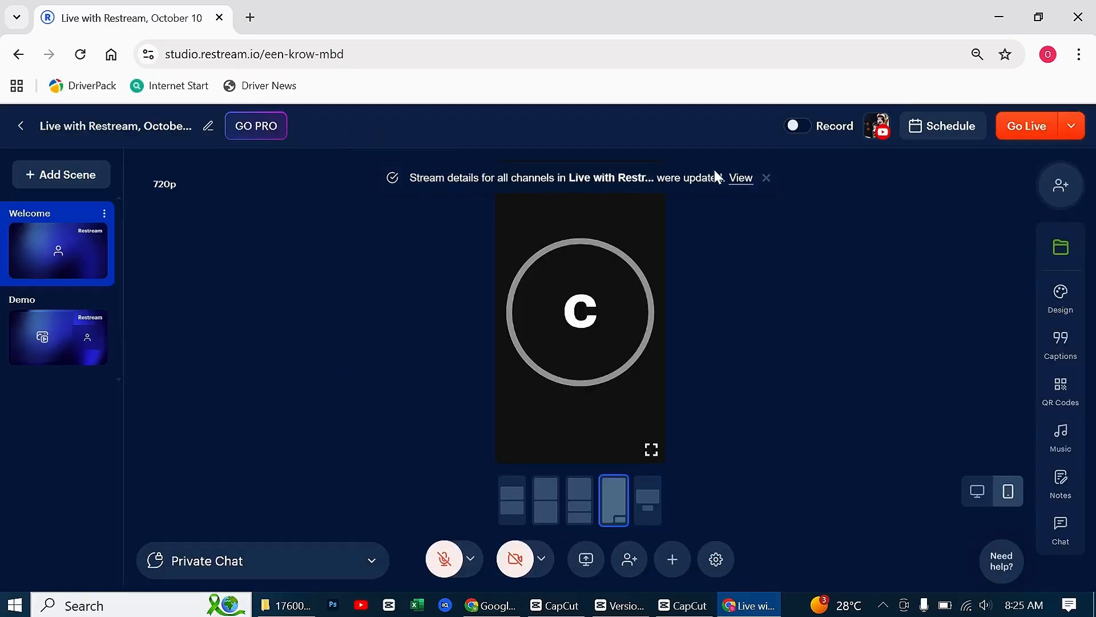
{"action": "left_click", "coordinate": [1061, 528]}
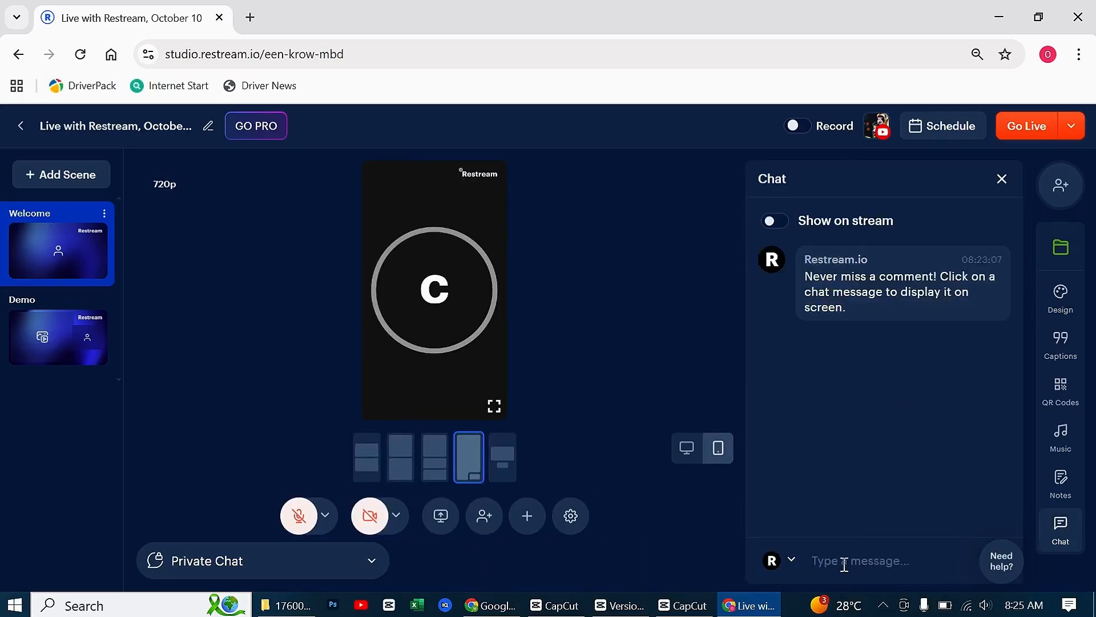
{"action": "left_click", "coordinate": [1061, 528]}
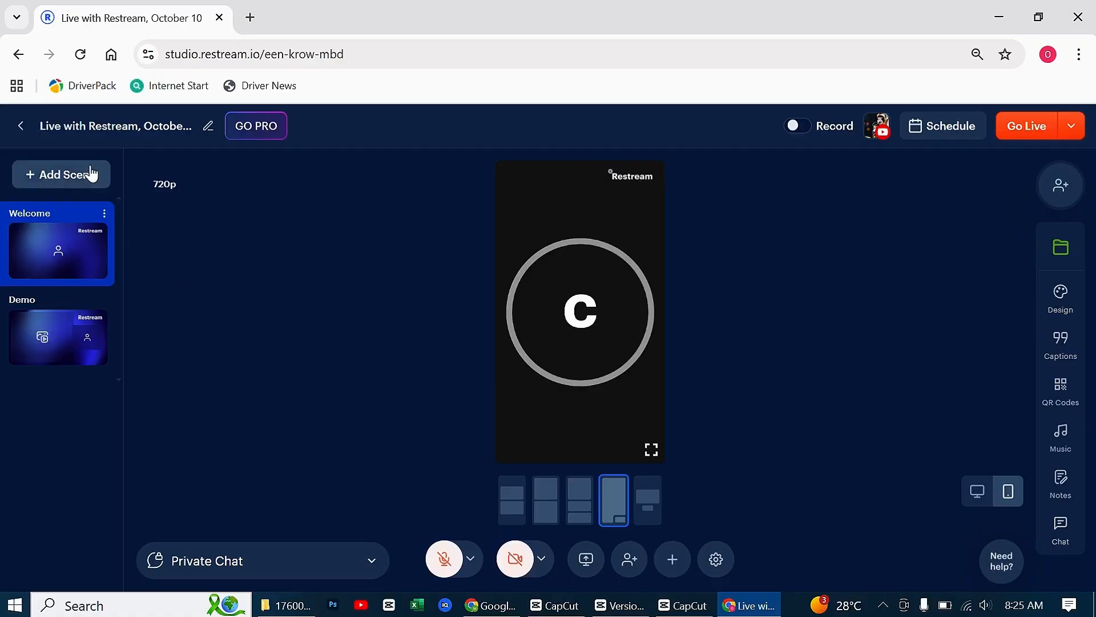
Add a Media scene to the stream and remove the camera participant from it
{"action": "left_click", "coordinate": [95, 179]}
{"action": "left_click", "coordinate": [170, 209]}
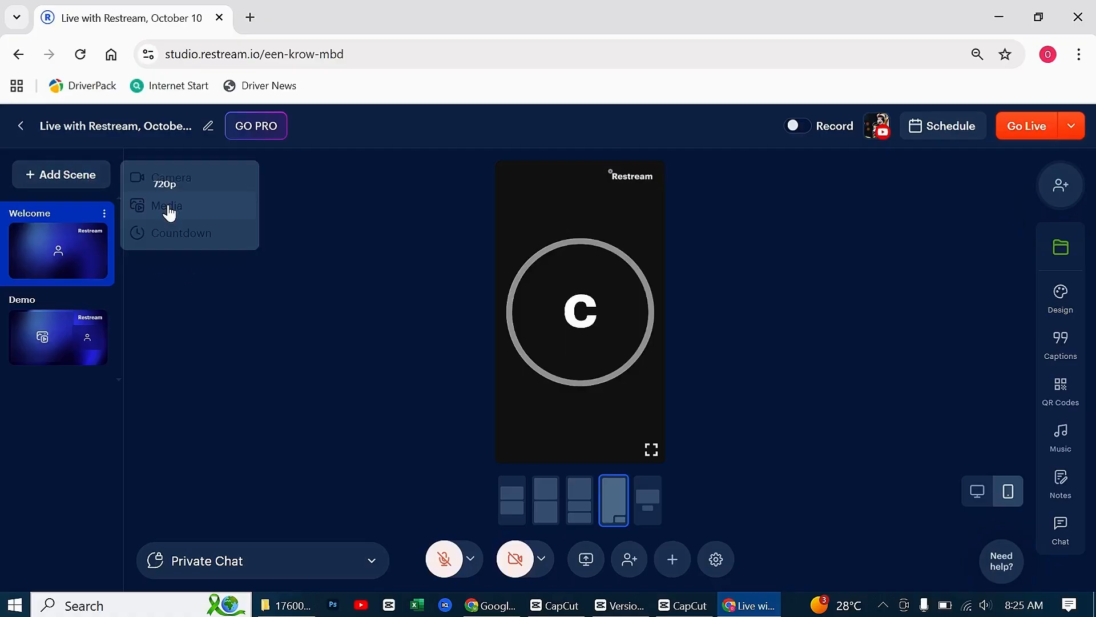
{"action": "left_click", "coordinate": [645, 404]}
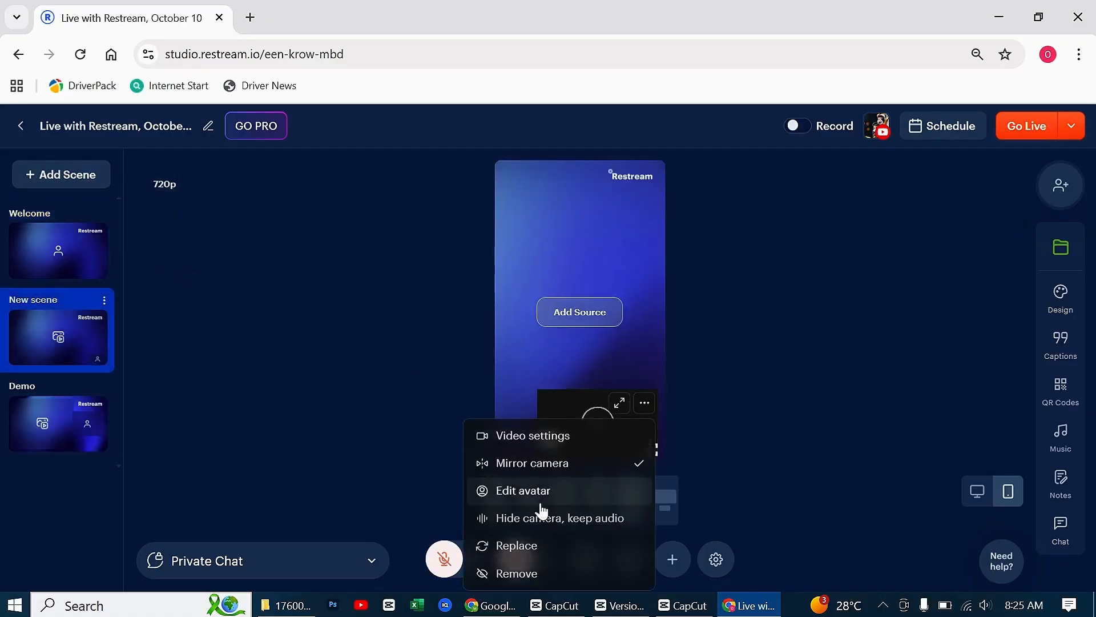
{"action": "left_click", "coordinate": [517, 574]}
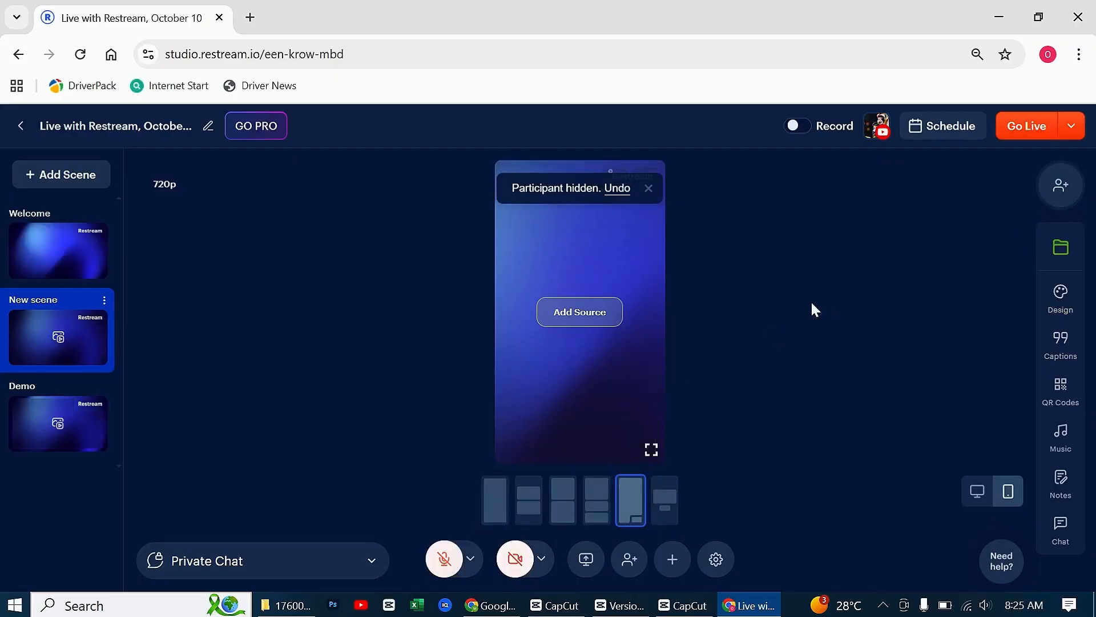
Open the stored videos as a source for the new scene and delete 1000089619.mp4 from the uploads
{"action": "left_click", "coordinate": [582, 321]}
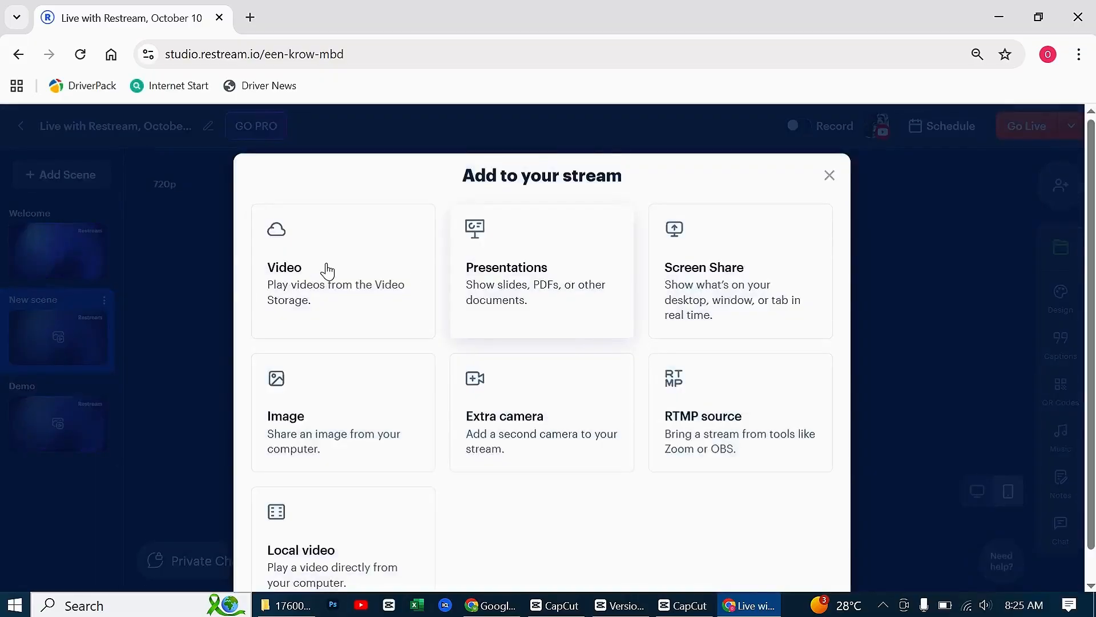
{"action": "left_click", "coordinate": [326, 282]}
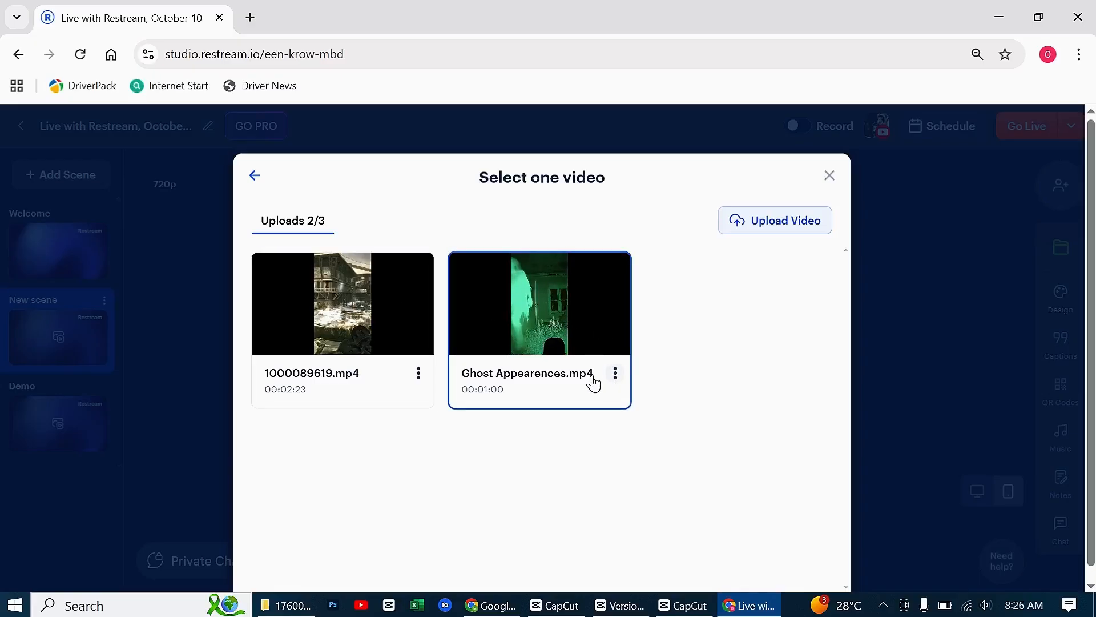
{"action": "left_click", "coordinate": [419, 374]}
{"action": "left_click", "coordinate": [390, 339]}
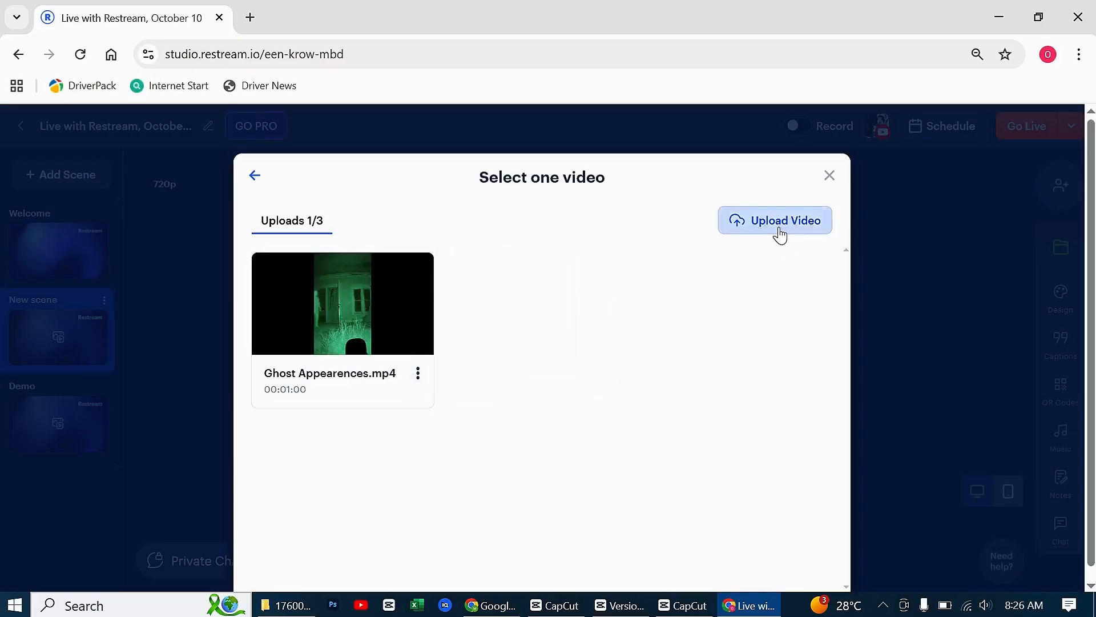
Upload Can You Solve This Logical Math Puzzle1.mp4 from the Videos folder and add it to the new scene
{"action": "left_click", "coordinate": [777, 229]}
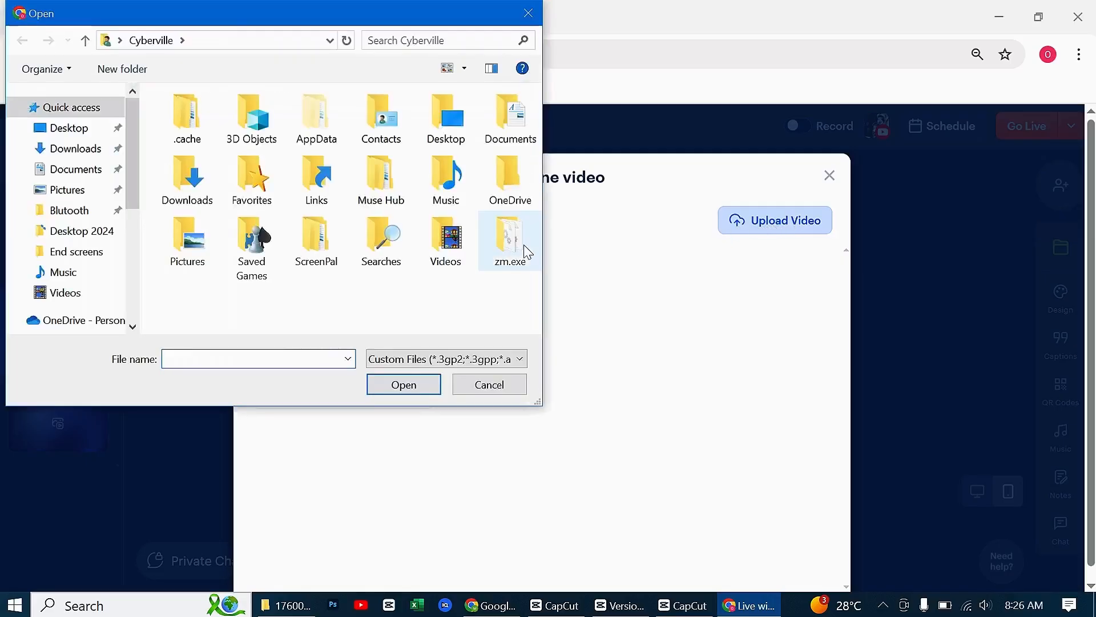
{"action": "double_click", "coordinate": [455, 241]}
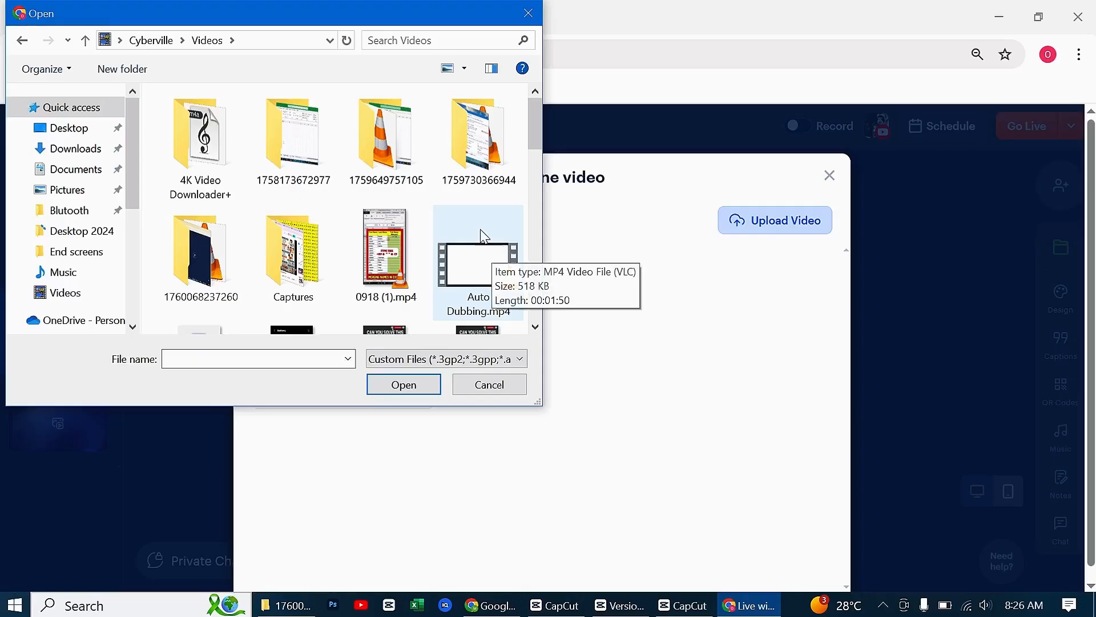
{"action": "scroll", "coordinate": [462, 204], "scroll_direction": "down", "scroll_amount": 2}
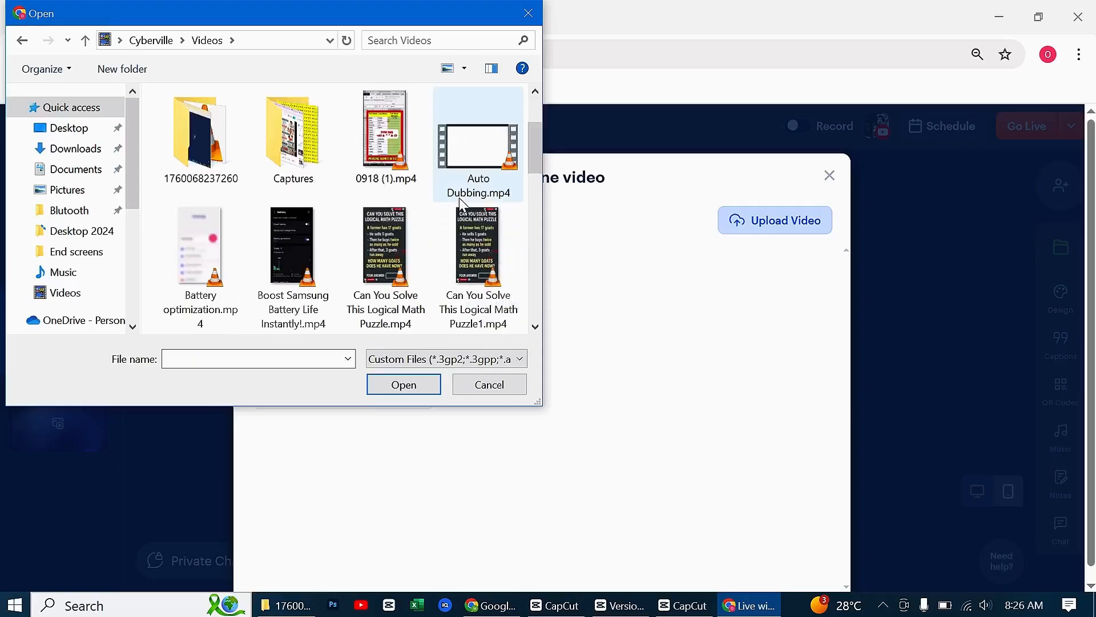
{"action": "double_click", "coordinate": [469, 238]}
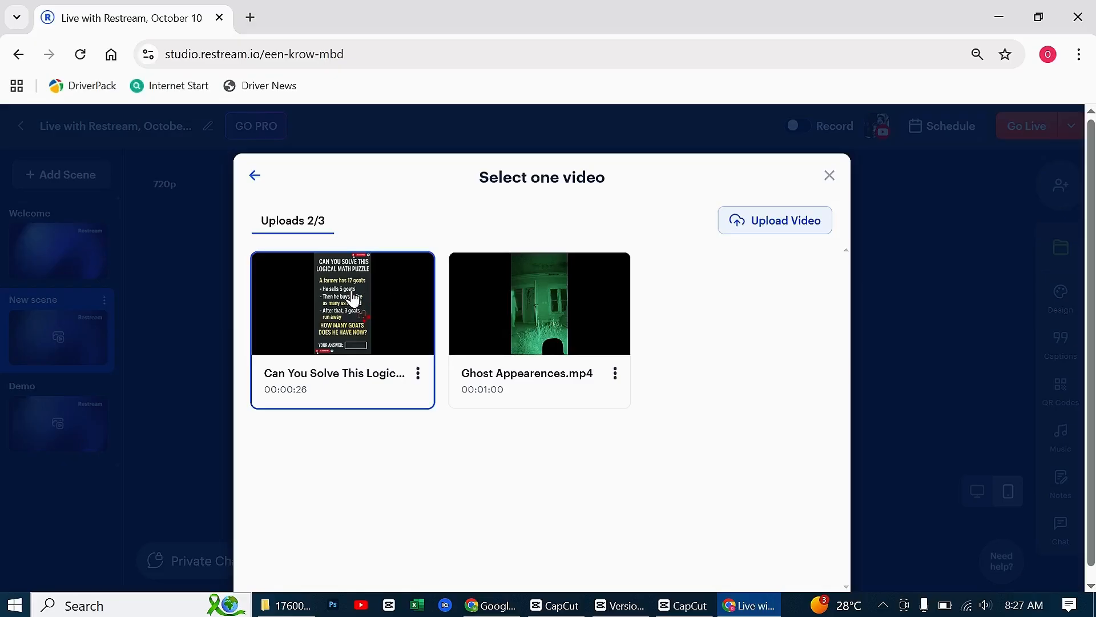
{"action": "left_click", "coordinate": [358, 301]}
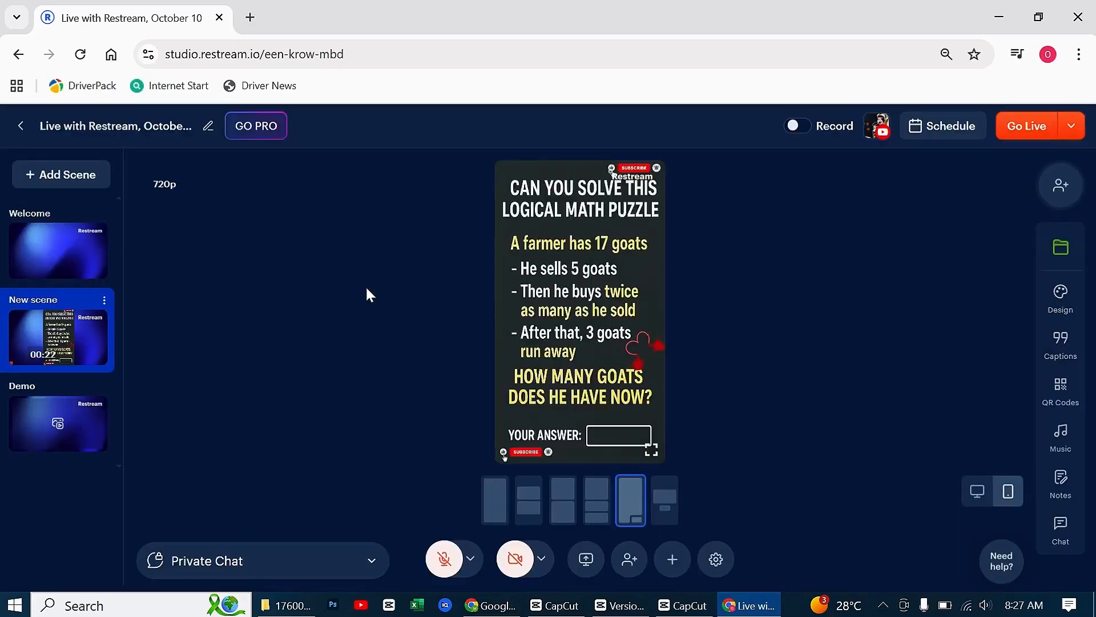
Set the puzzle video's volume to about one fifth and make the video loop
{"action": "mouse_move", "coordinate": [642, 181]}
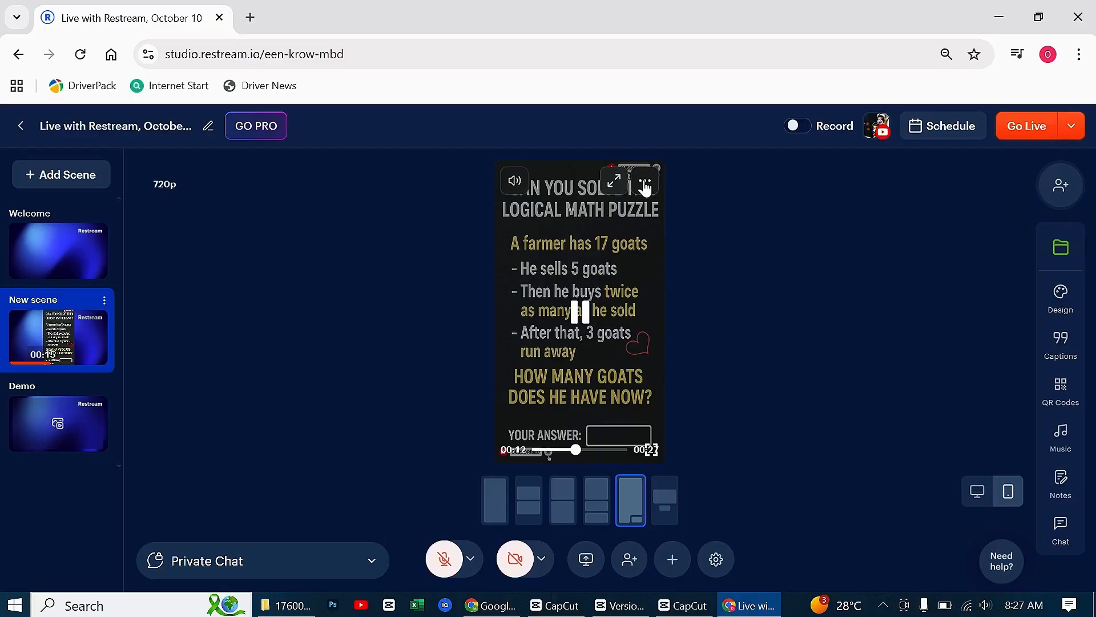
{"action": "left_click", "coordinate": [645, 183]}
{"action": "left_click", "coordinate": [582, 217]}
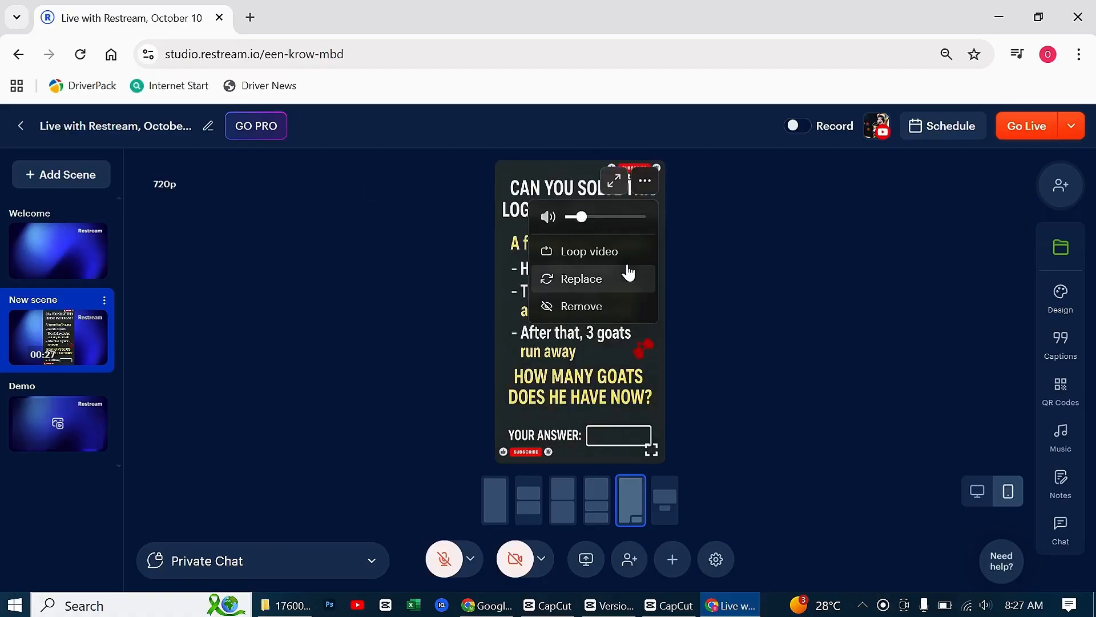
{"action": "left_click", "coordinate": [571, 254]}
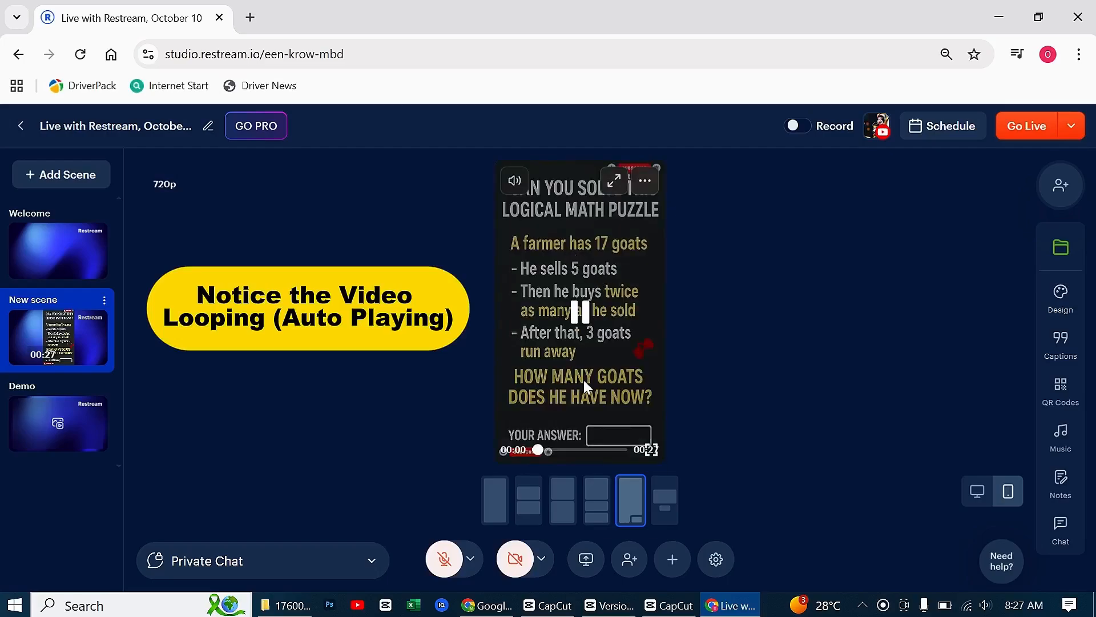
Check that the puzzle video loops by skipping playback near its end several times
{"action": "left_click", "coordinate": [619, 450]}
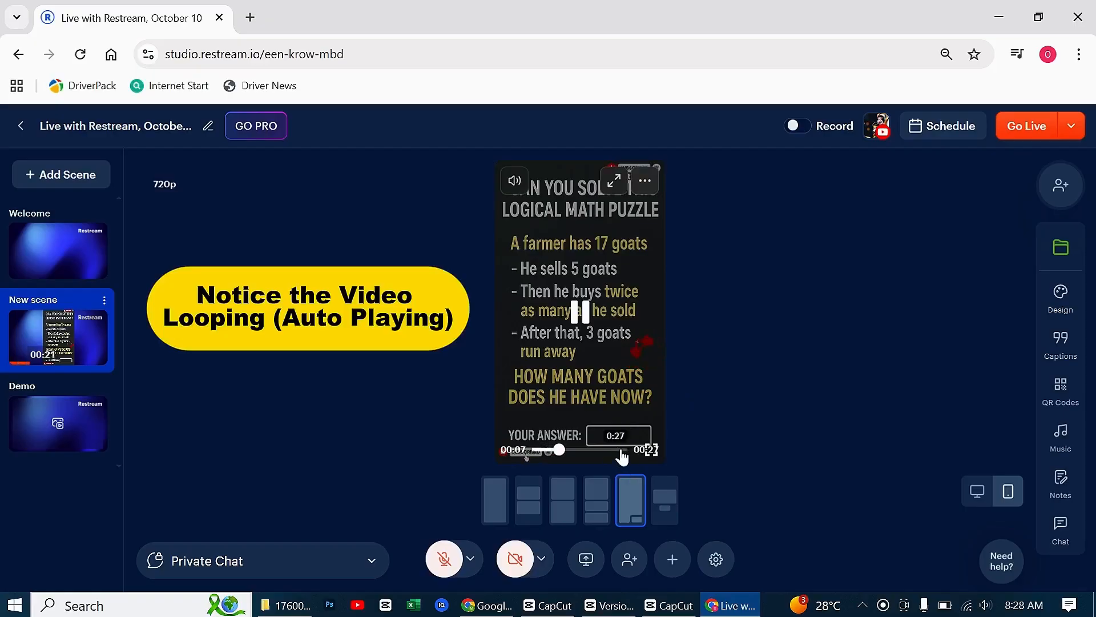
{"action": "left_click", "coordinate": [622, 450]}
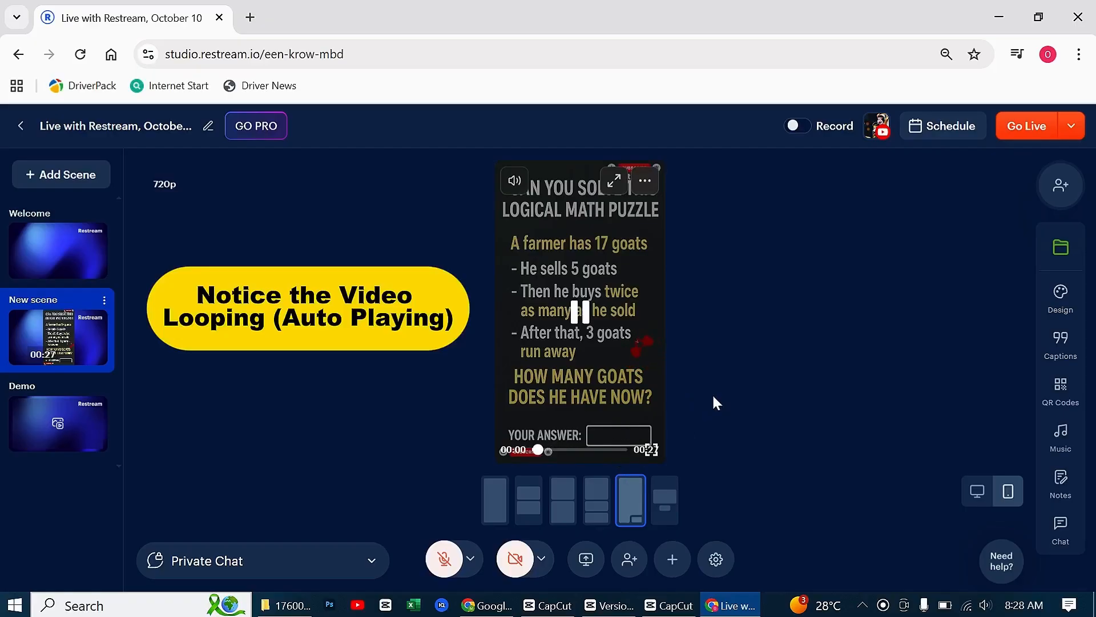
{"action": "left_click", "coordinate": [620, 450]}
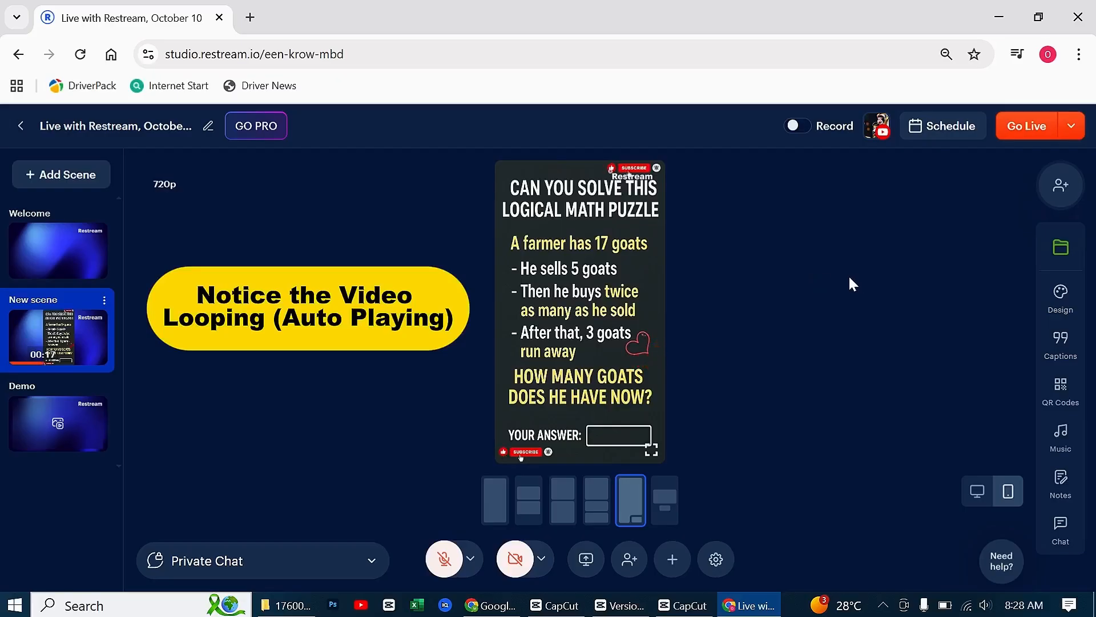
Try to turn on recording for the stream, and switch it back off
{"action": "left_click", "coordinate": [797, 126]}
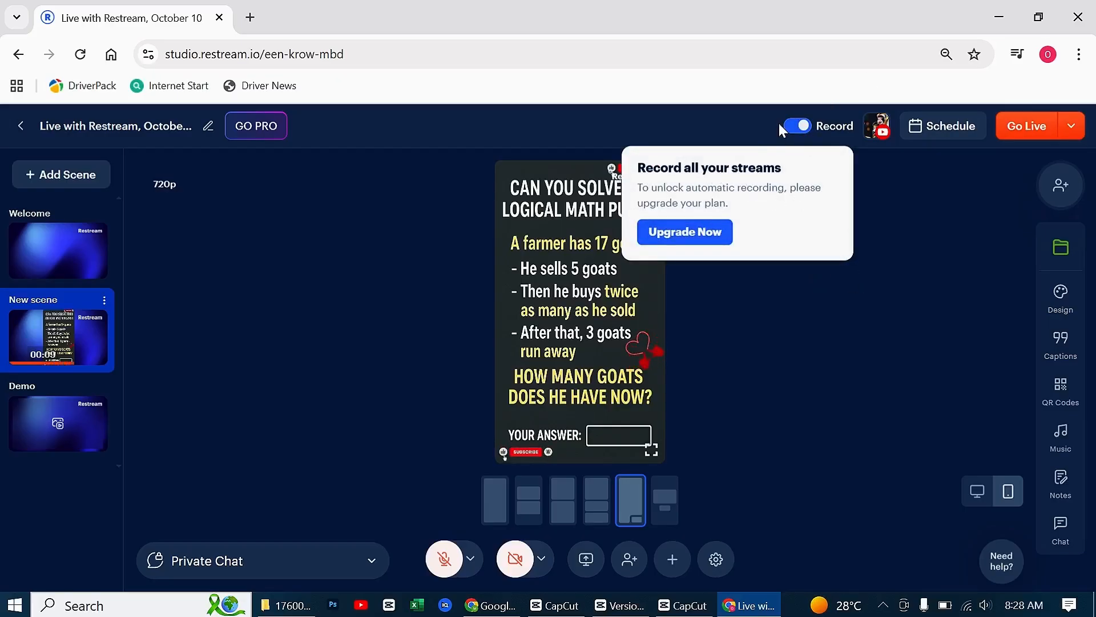
{"action": "left_click", "coordinate": [798, 126]}
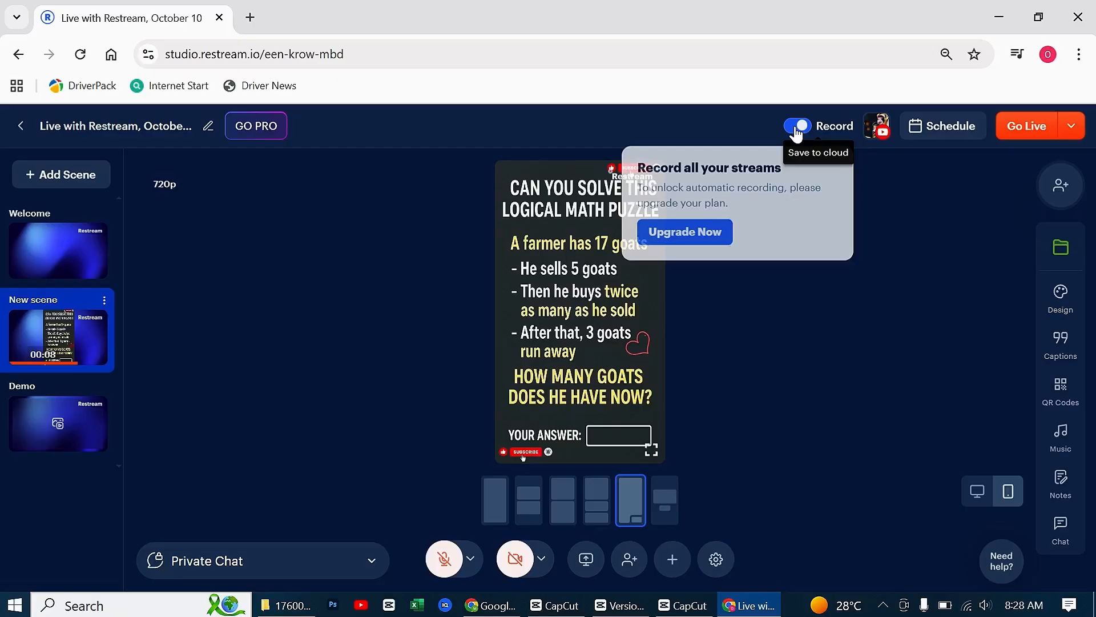
Start scheduling the stream as an event and title it "Mathematics Brain Teaser"
{"action": "left_click", "coordinate": [947, 124]}
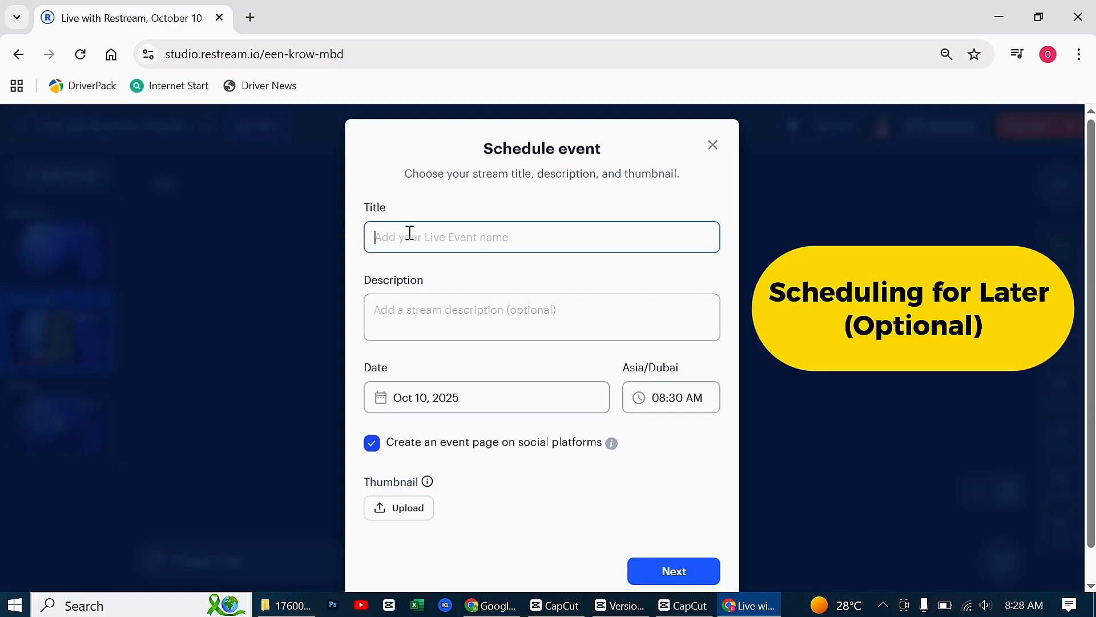
{"action": "type", "text": "Mathematics Brain Teaser"}
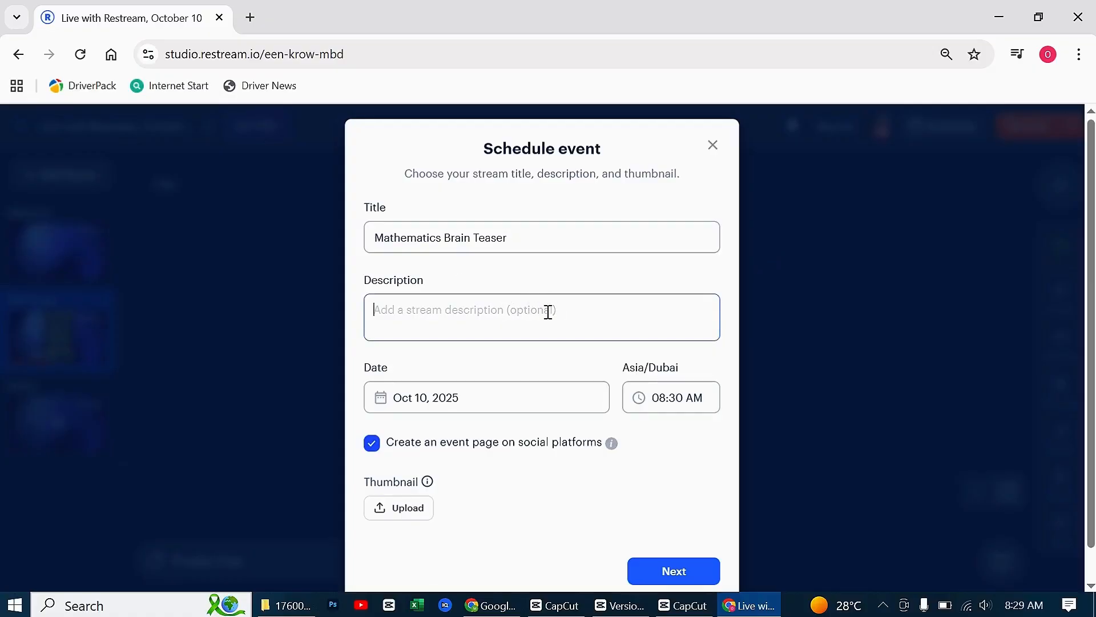
Leave the description empty and set the event to start at 08:40 AM on Oct 10, 2025
{"action": "left_click", "coordinate": [426, 400]}
{"action": "left_click", "coordinate": [500, 399]}
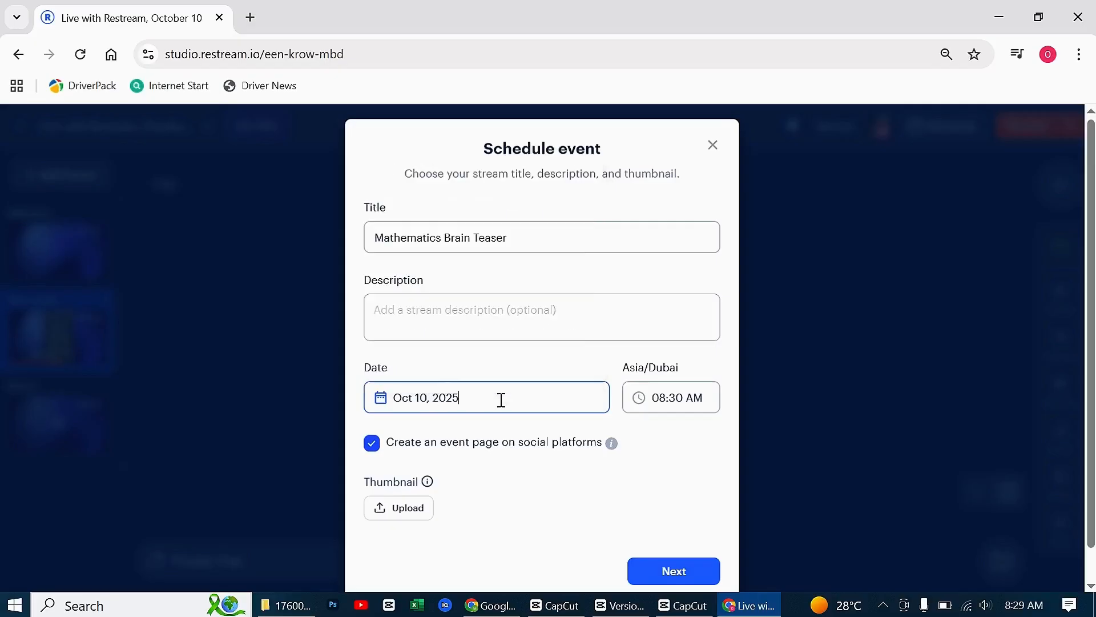
{"action": "left_click", "coordinate": [500, 399]}
{"action": "left_click", "coordinate": [663, 400]}
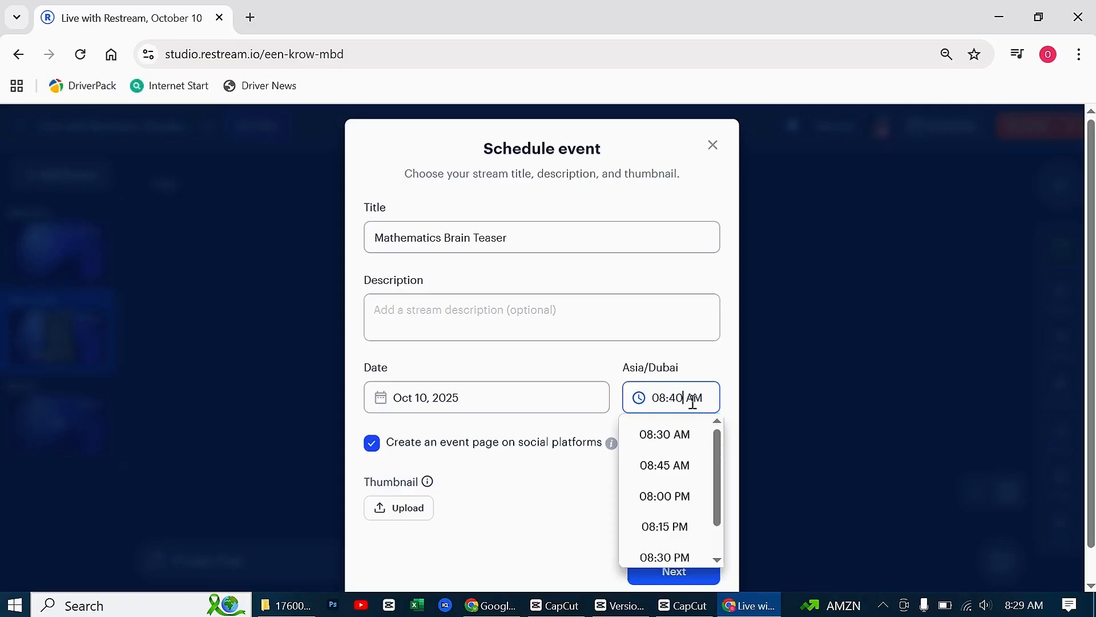
{"action": "left_click", "coordinate": [609, 486]}
Skip the thumbnail and create the scheduled event with the YouTube channel as its destination
{"action": "left_click", "coordinate": [411, 509]}
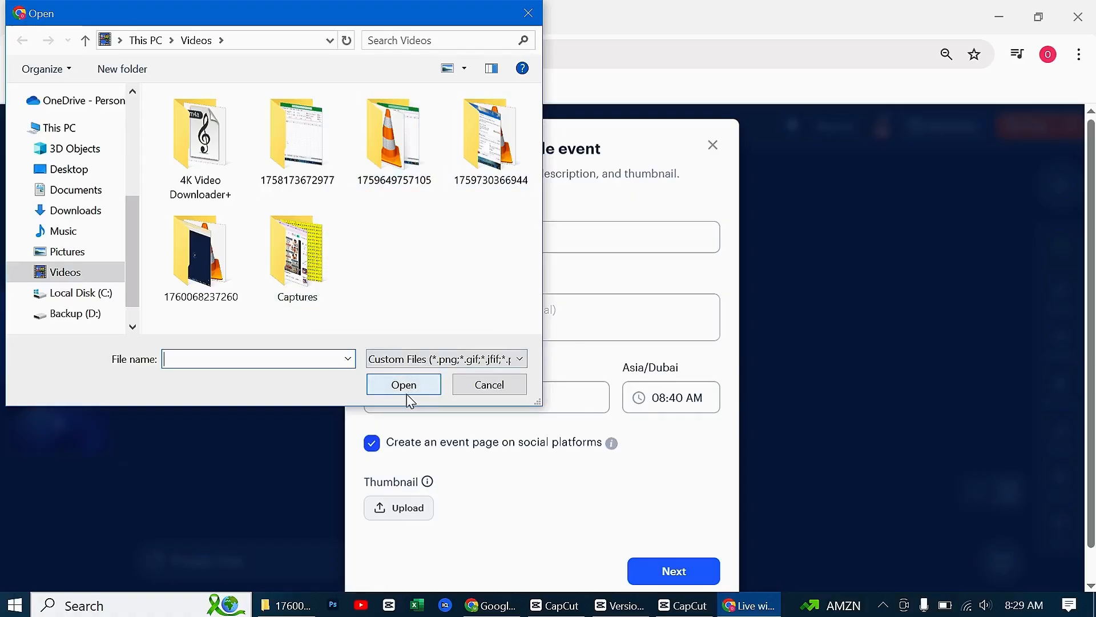
{"action": "left_click", "coordinate": [499, 392]}
{"action": "left_click", "coordinate": [668, 576]}
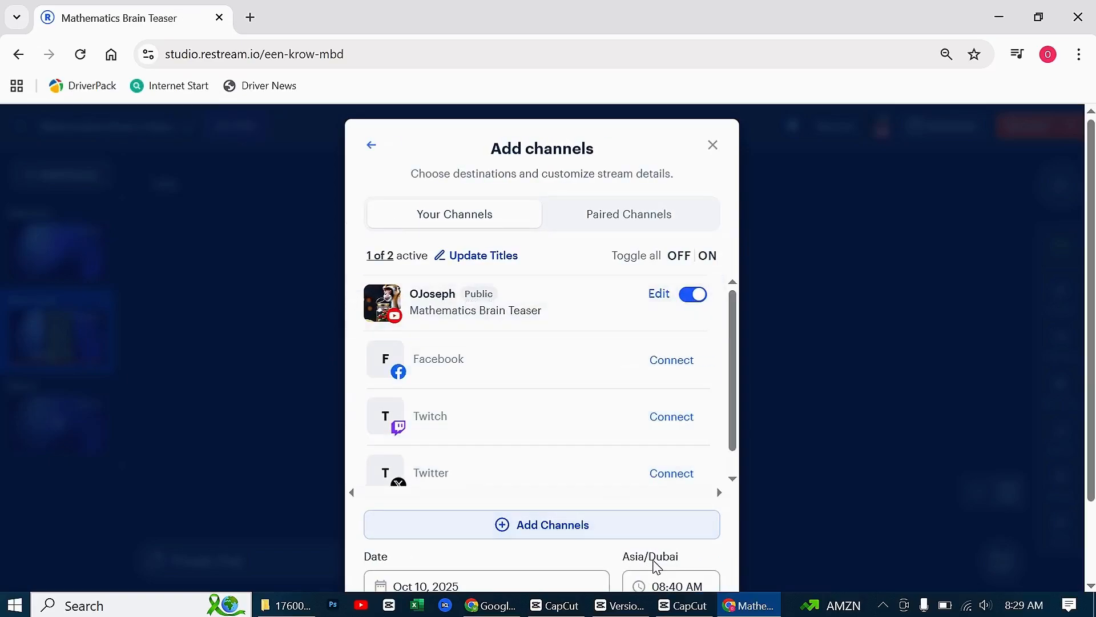
{"action": "scroll", "coordinate": [634, 470], "scroll_direction": "down", "scroll_amount": 3}
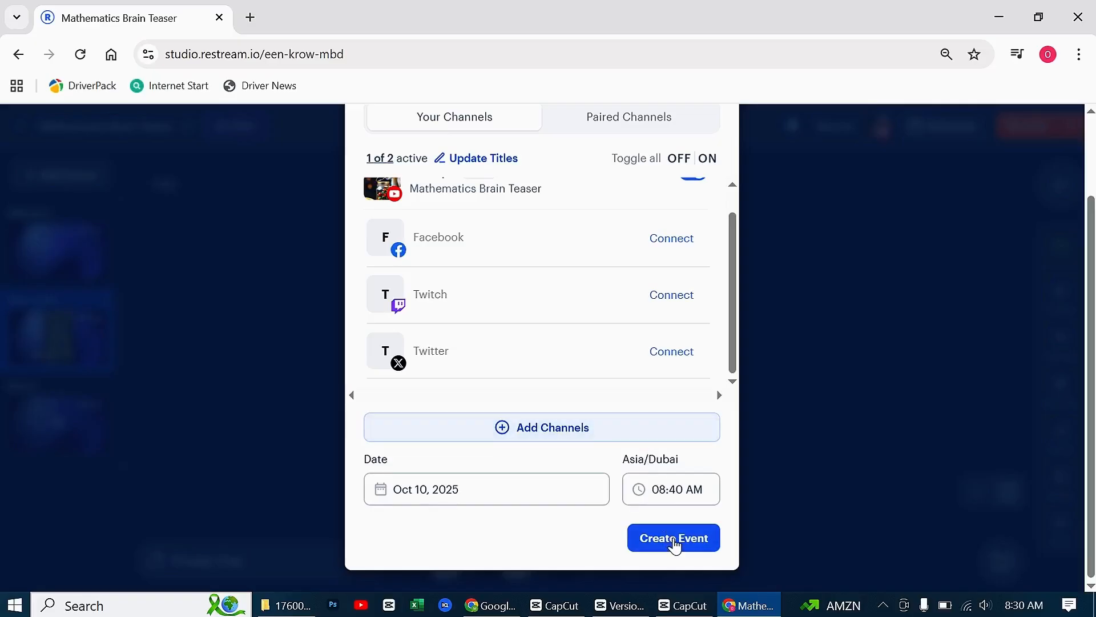
{"action": "left_click", "coordinate": [662, 541]}
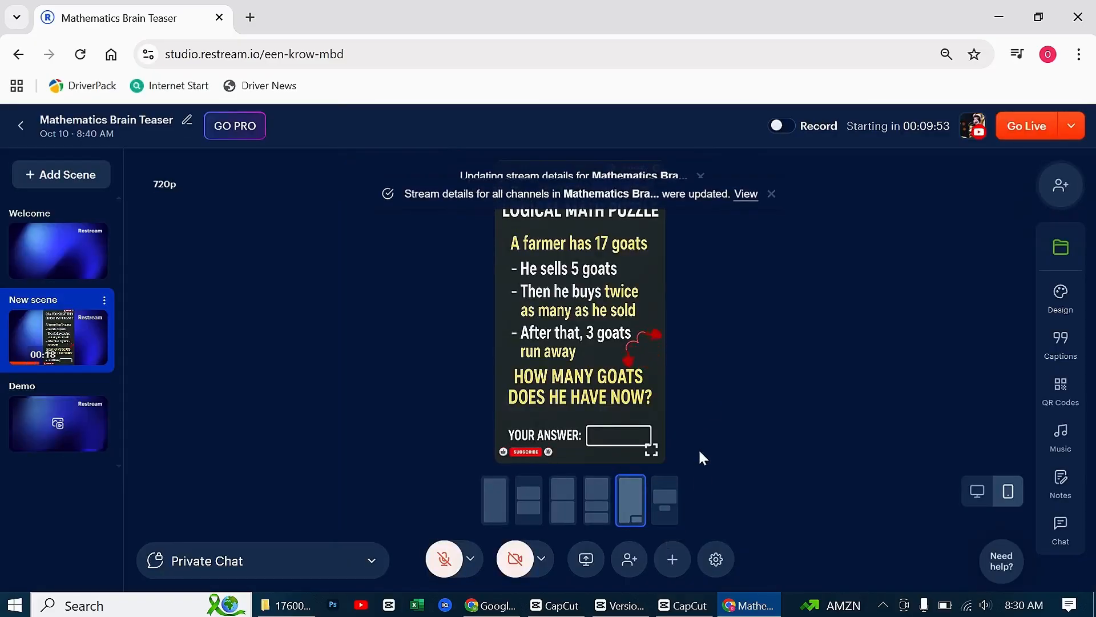
{"action": "left_click", "coordinate": [771, 188]}
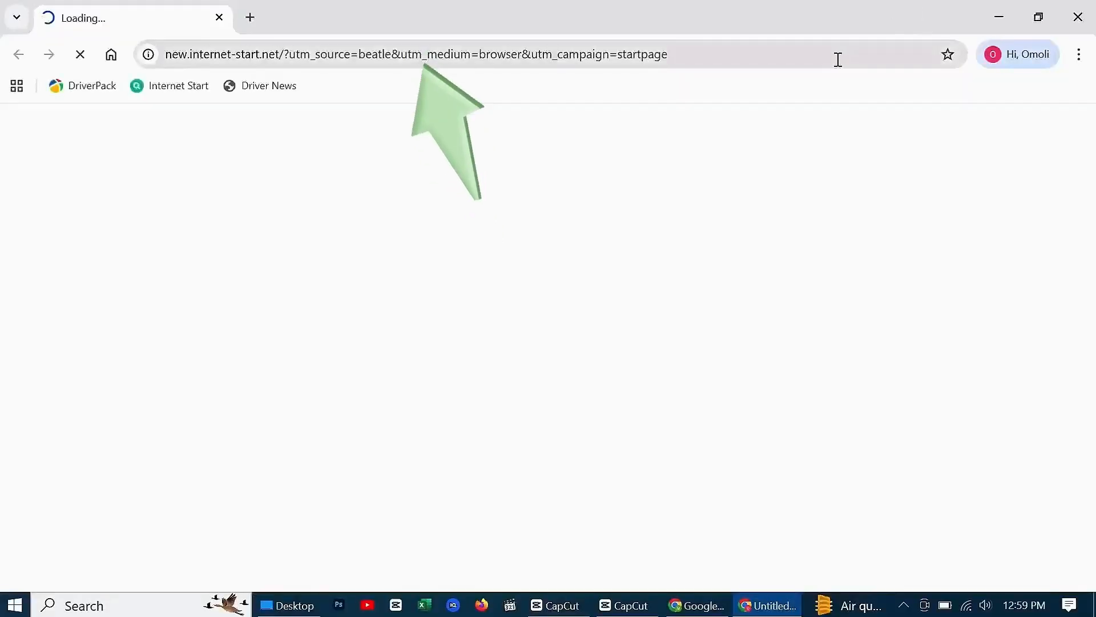
Open app.restream.io in the browser and log in with the Google account
{"action": "left_click", "coordinate": [838, 59]}
{"action": "type", "text": "res"}
{"action": "key", "text": "Return"}
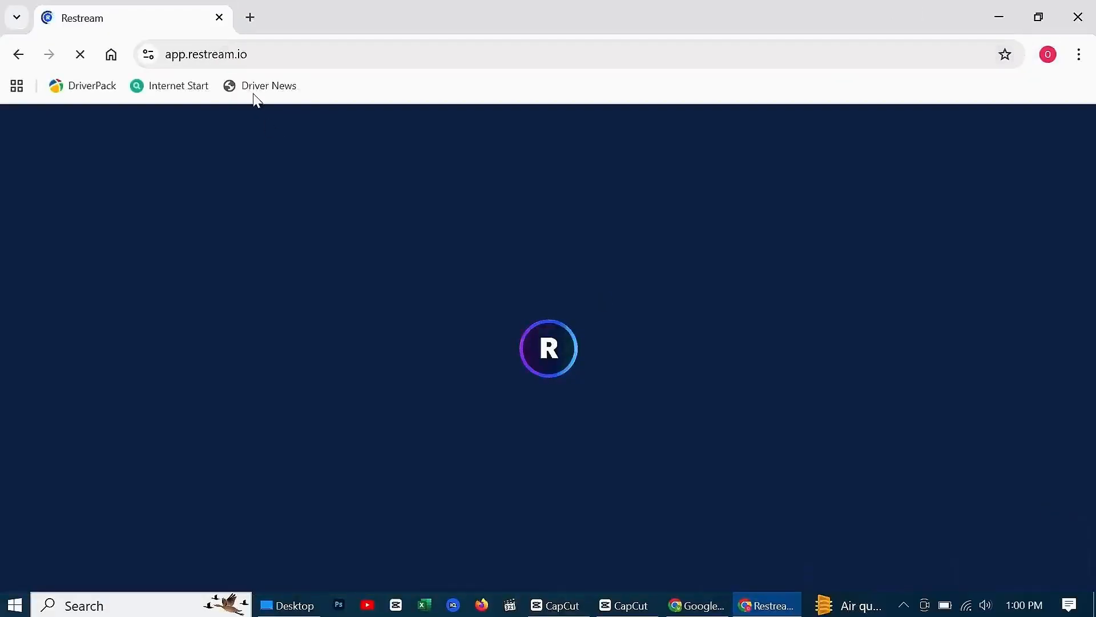
{"action": "left_click", "coordinate": [314, 57]}
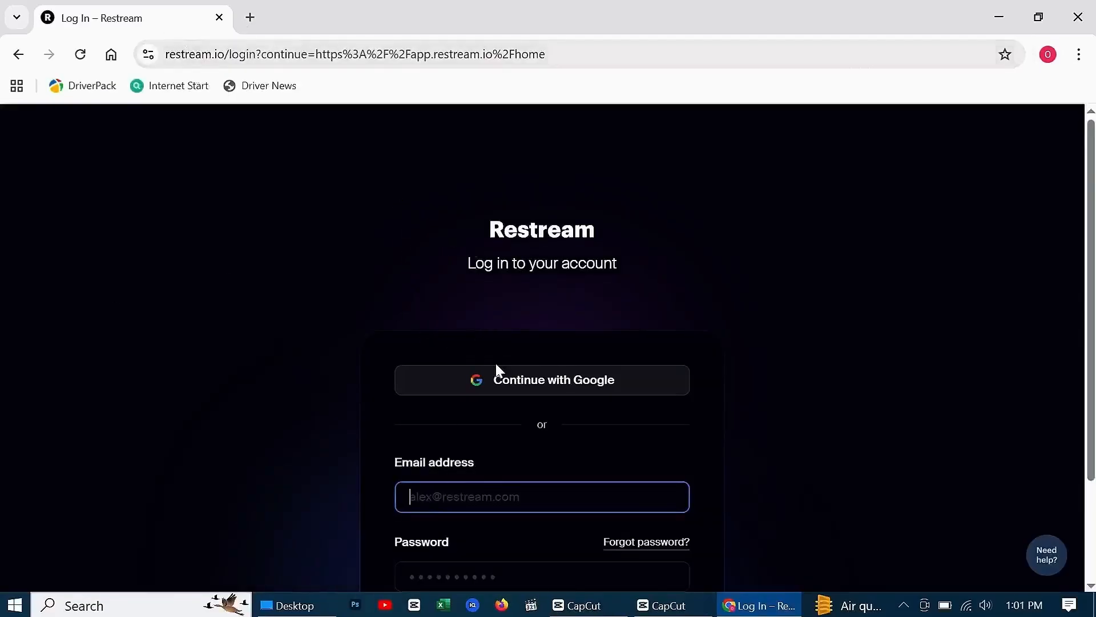
{"action": "left_click", "coordinate": [500, 382]}
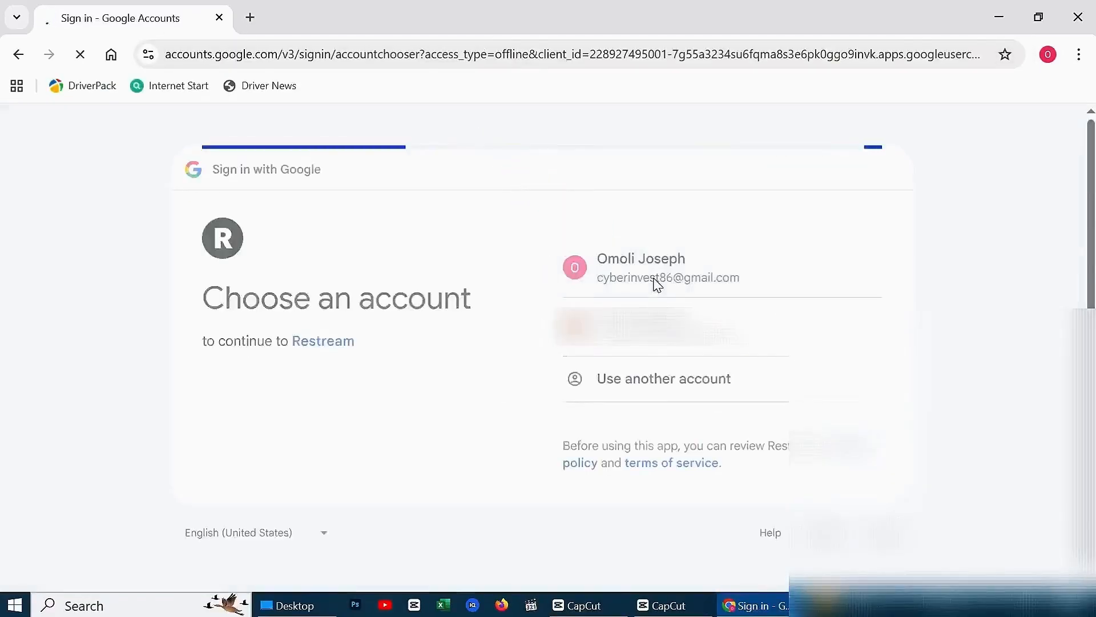
{"action": "left_click", "coordinate": [656, 284]}
{"action": "left_click", "coordinate": [781, 448]}
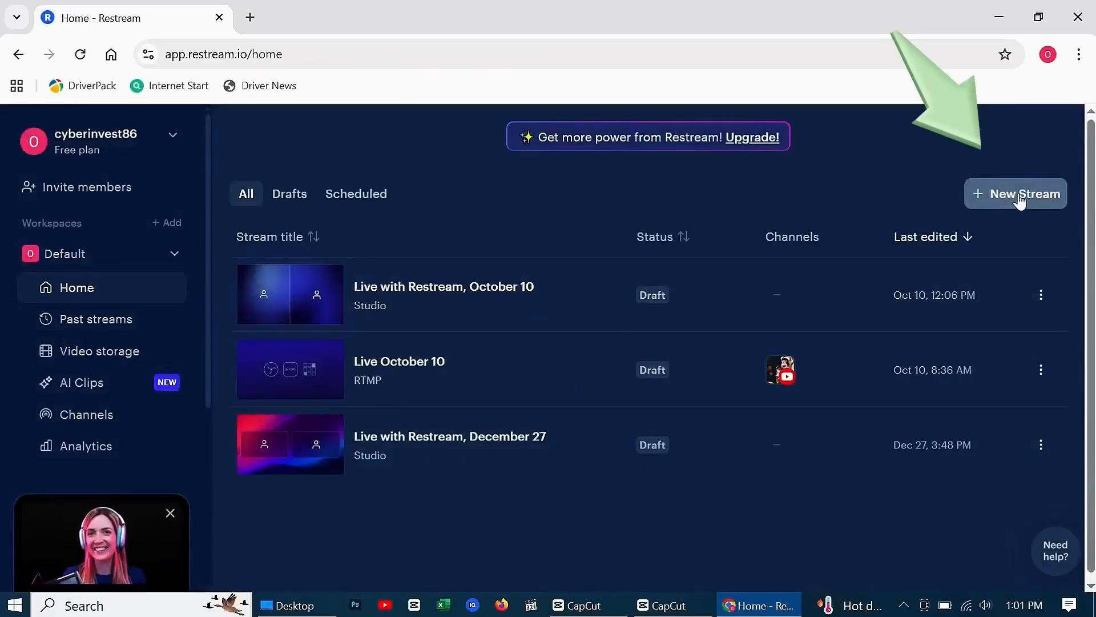
Create a new Studio stream and enter the studio without camera, using Gaming as both name and title
{"action": "left_click", "coordinate": [1020, 197]}
{"action": "left_click", "coordinate": [464, 209]}
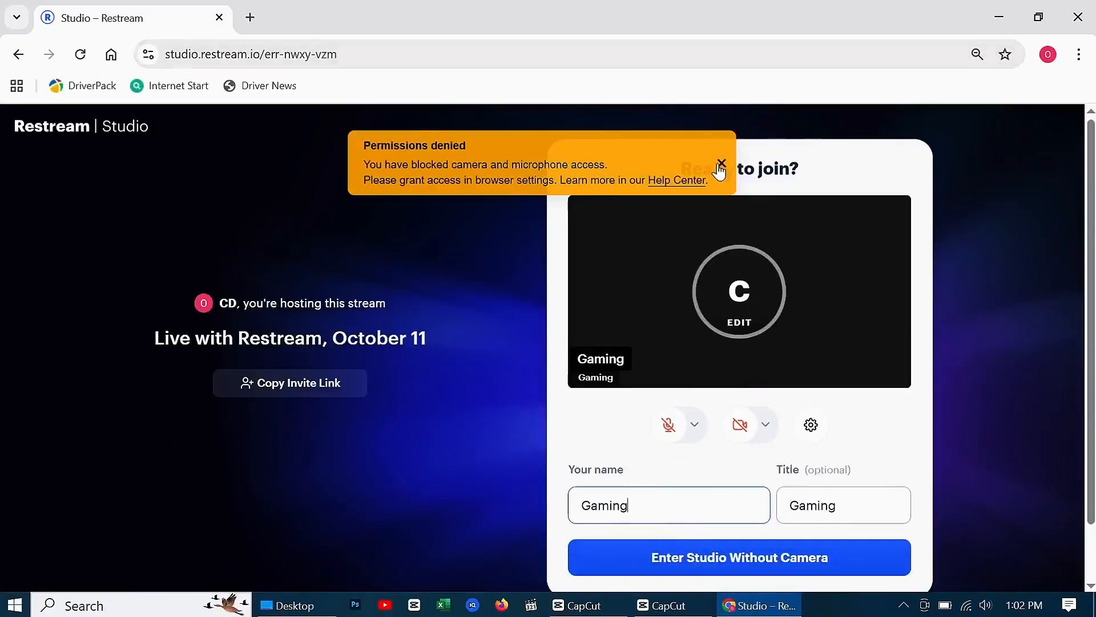
{"action": "left_click", "coordinate": [719, 165]}
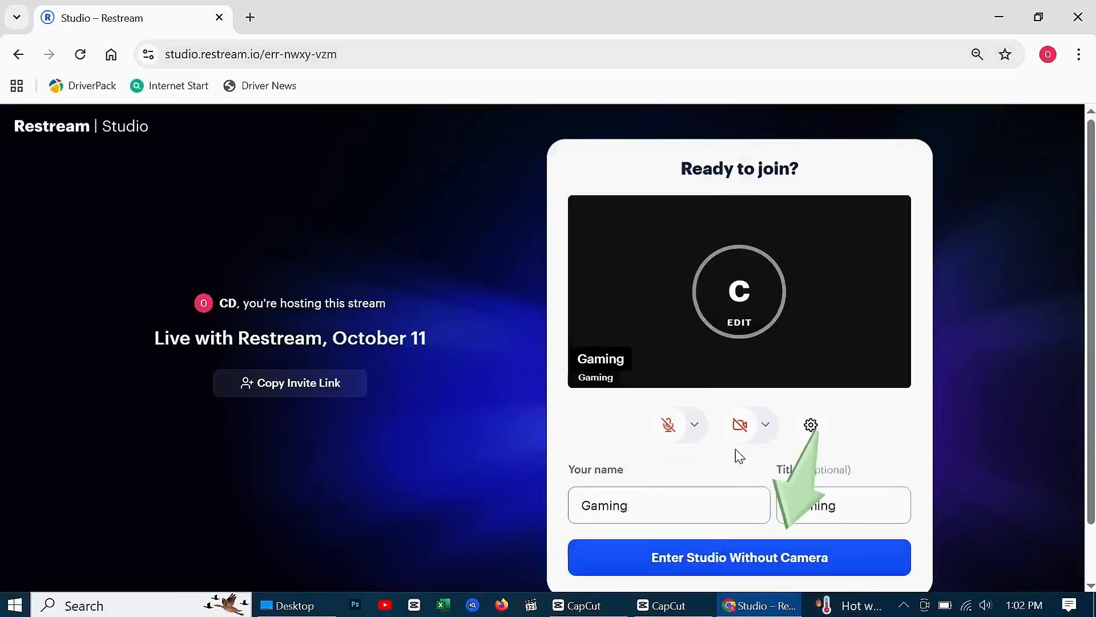
{"action": "left_click", "coordinate": [719, 564]}
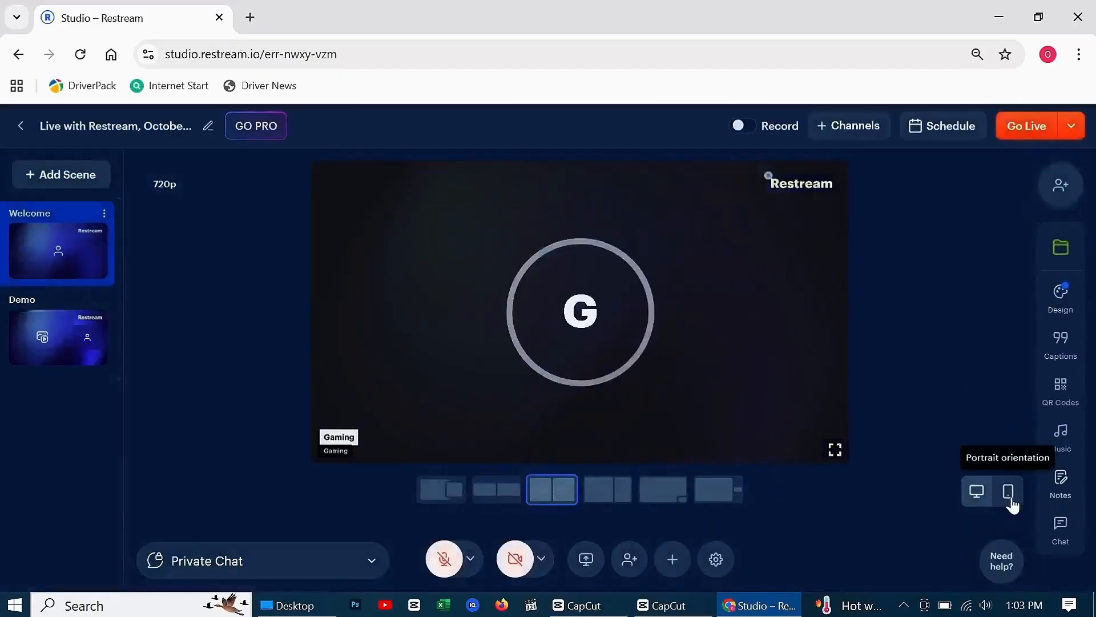
Switch the stream to portrait orientation, then add a Media scene without the camera participant
{"action": "left_click", "coordinate": [1008, 496]}
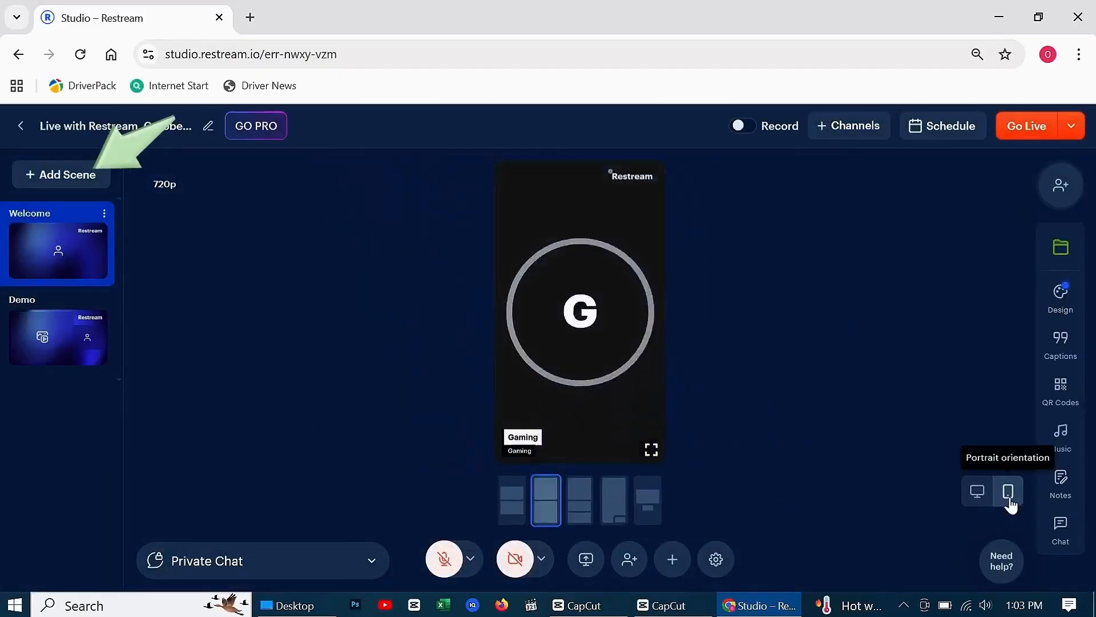
{"action": "left_click", "coordinate": [57, 177]}
{"action": "left_click", "coordinate": [177, 210]}
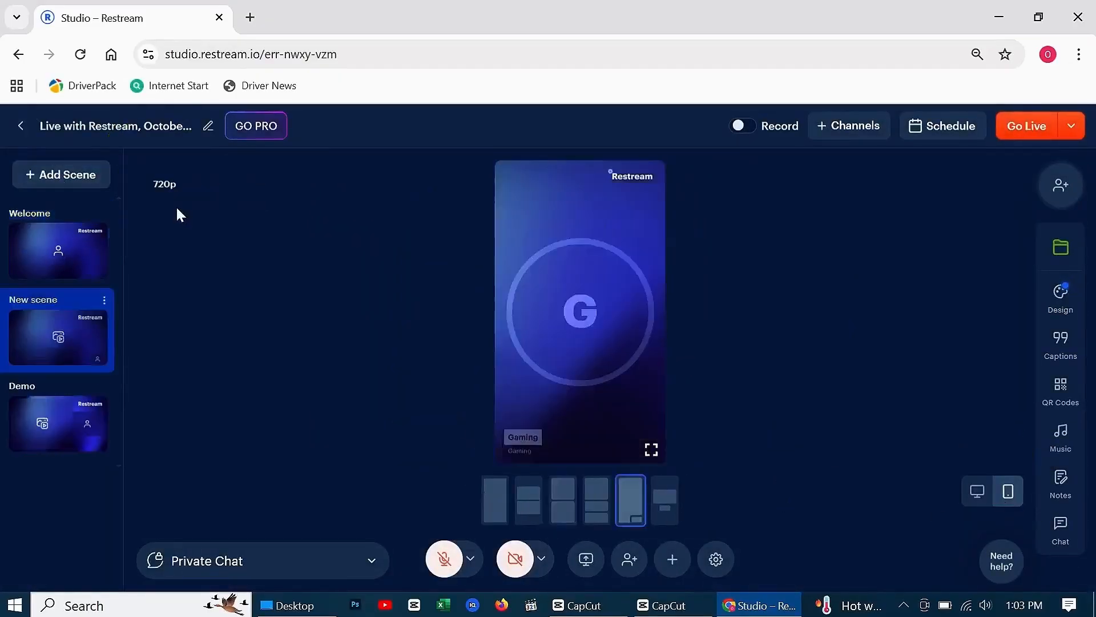
{"action": "left_click", "coordinate": [645, 403]}
{"action": "left_click", "coordinate": [525, 573]}
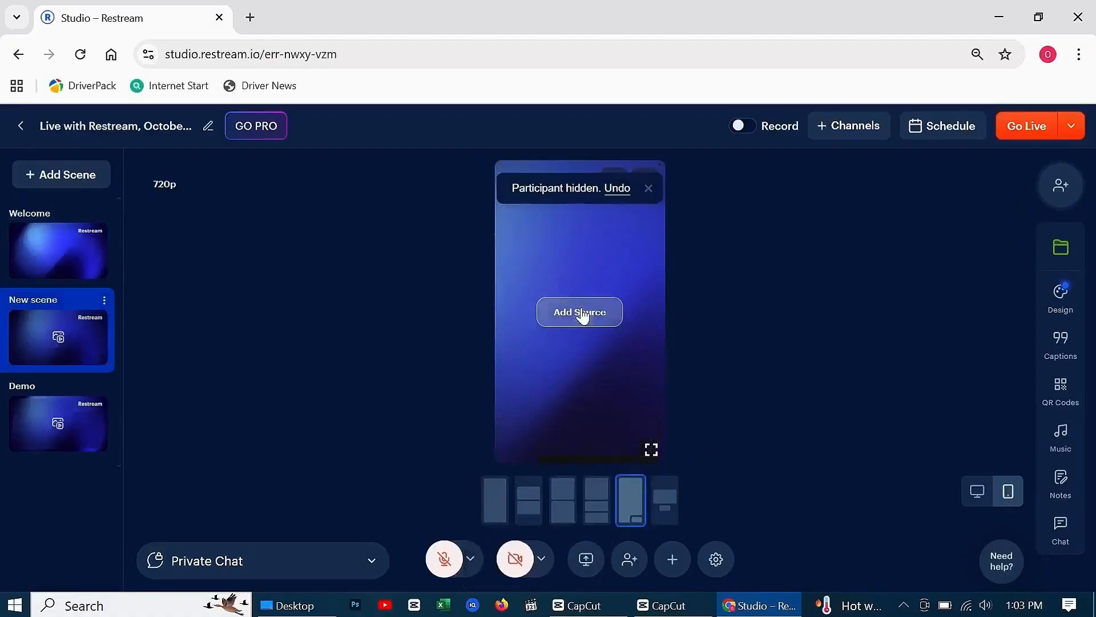
Open the stored videos as a source for the new scene and delete the logical math puzzle video
{"action": "left_click", "coordinate": [581, 313]}
{"action": "left_click", "coordinate": [313, 264]}
{"action": "left_click", "coordinate": [419, 373]}
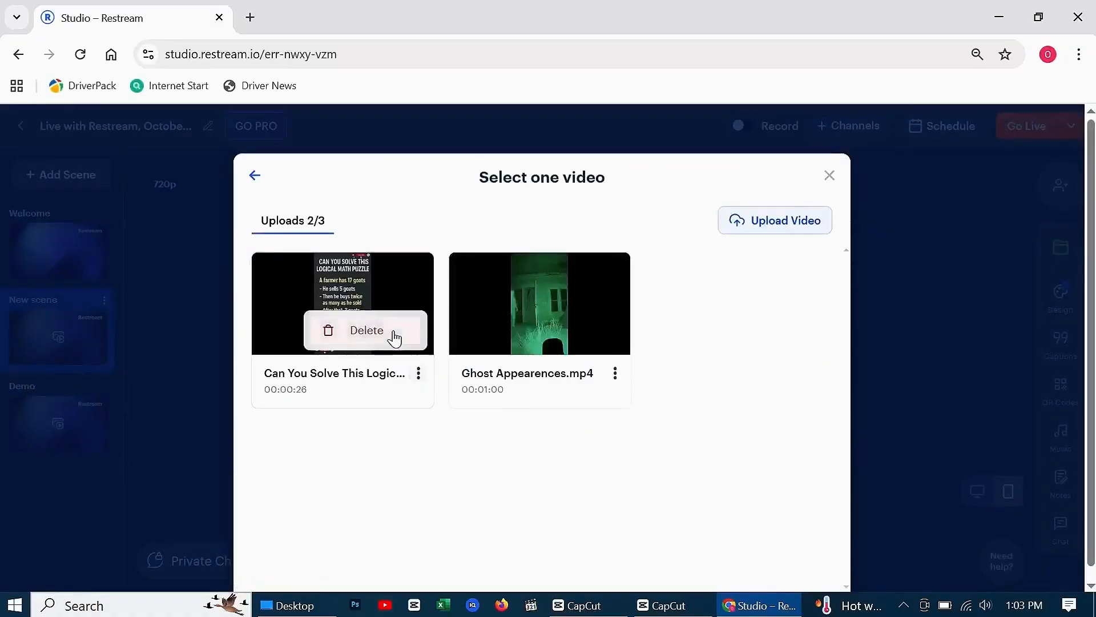
{"action": "left_click", "coordinate": [367, 330]}
Upload F35 & FA 18 Hornet.mp4 from the Desktop 2024 folder on Backup (D:) and add it to the new scene
{"action": "left_click", "coordinate": [775, 222]}
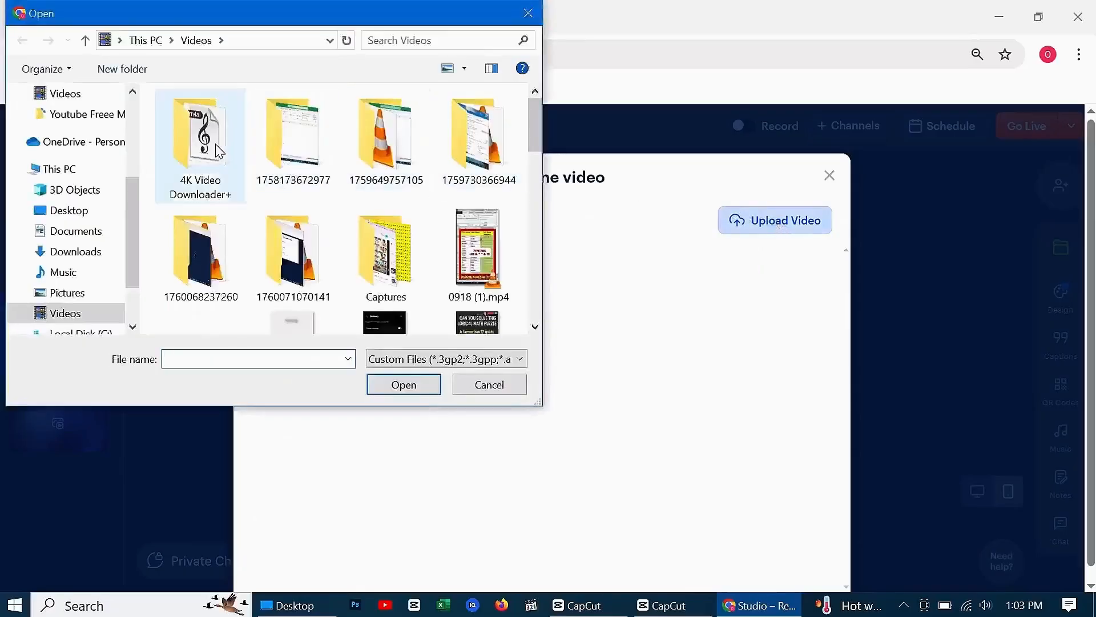
{"action": "scroll", "coordinate": [76, 216], "scroll_direction": "down", "scroll_amount": 1}
{"action": "scroll", "coordinate": [76, 216], "scroll_direction": "down", "scroll_amount": 1}
{"action": "left_click", "coordinate": [83, 288]}
{"action": "scroll", "coordinate": [195, 137], "scroll_direction": "down", "scroll_amount": 5}
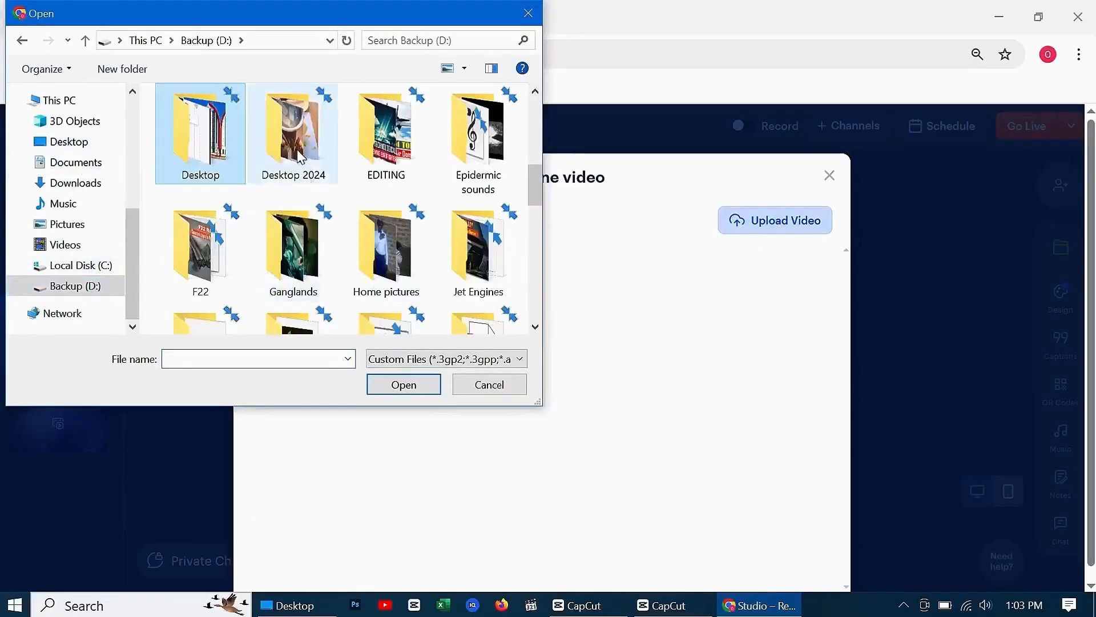
{"action": "double_click", "coordinate": [294, 135]}
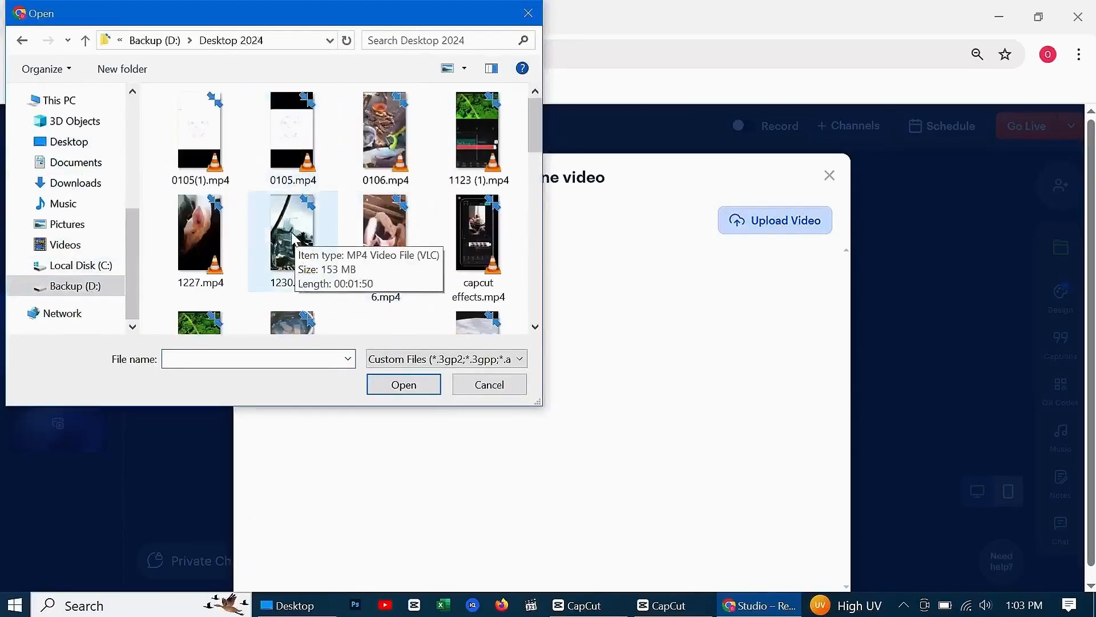
{"action": "scroll", "coordinate": [293, 234], "scroll_direction": "down", "scroll_amount": 2}
{"action": "double_click", "coordinate": [478, 257]}
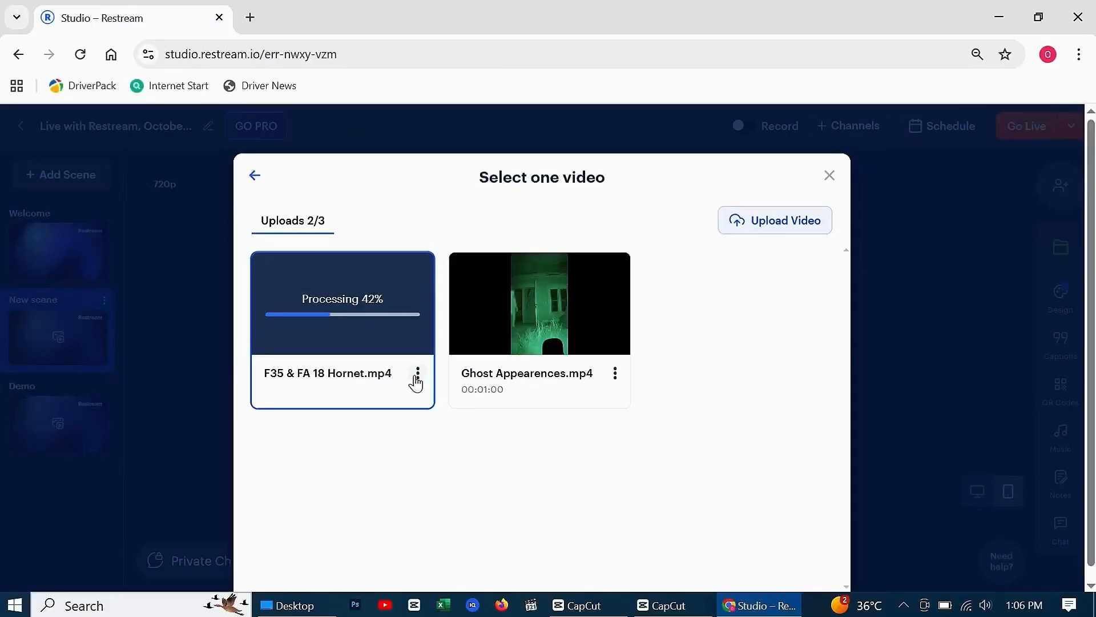
{"action": "left_click", "coordinate": [338, 306]}
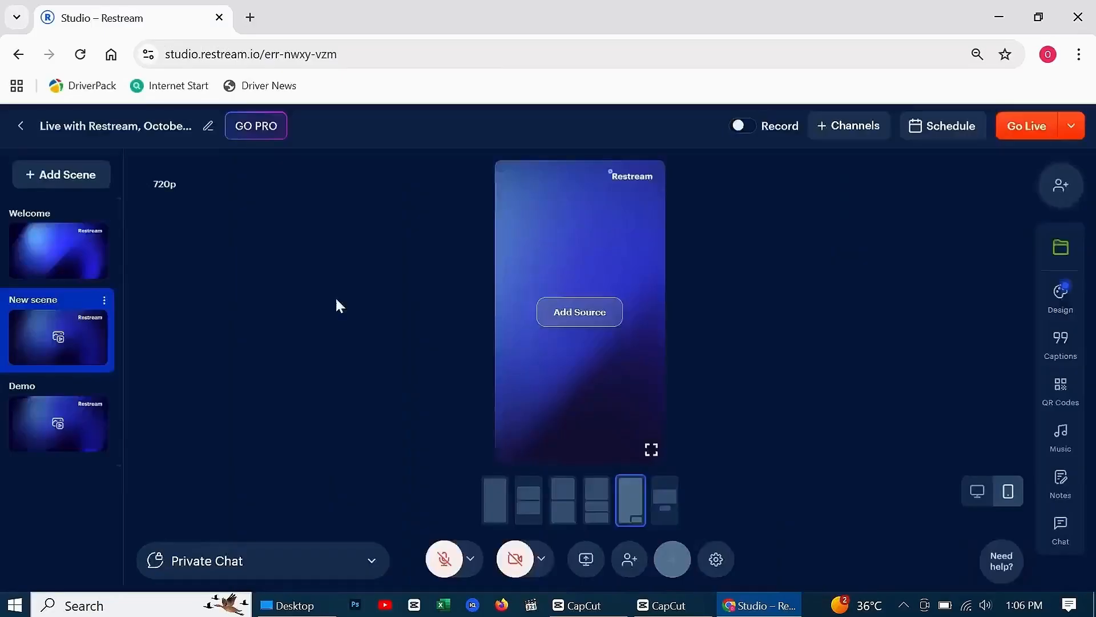
Enable the connected YouTube channel as the stream's destination and dismiss the update notice
{"action": "left_click", "coordinate": [849, 126]}
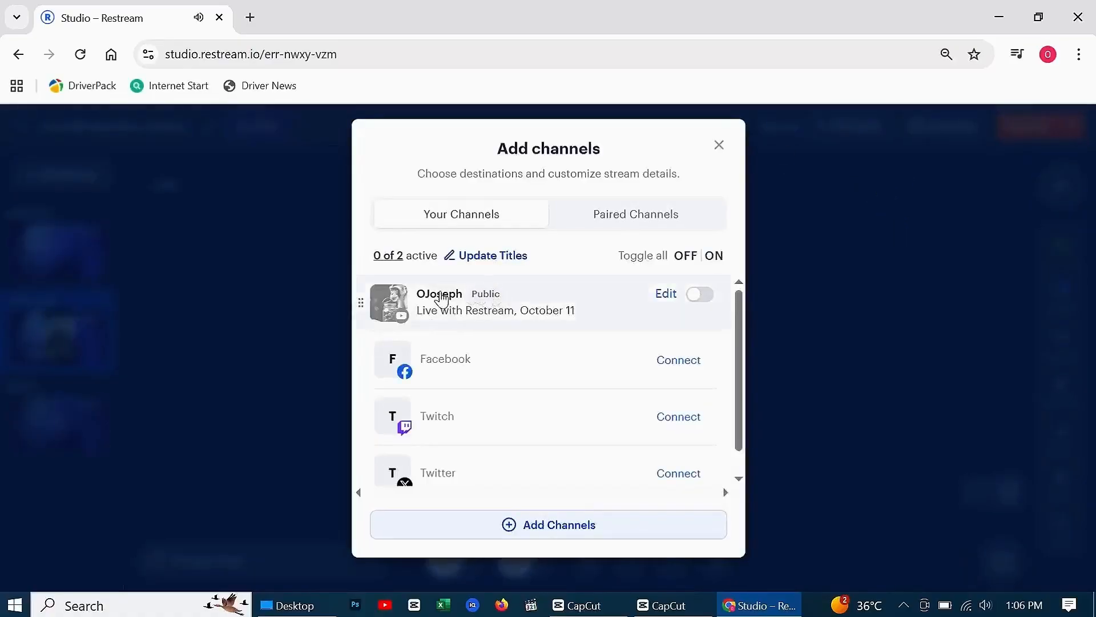
{"action": "left_click", "coordinate": [701, 297]}
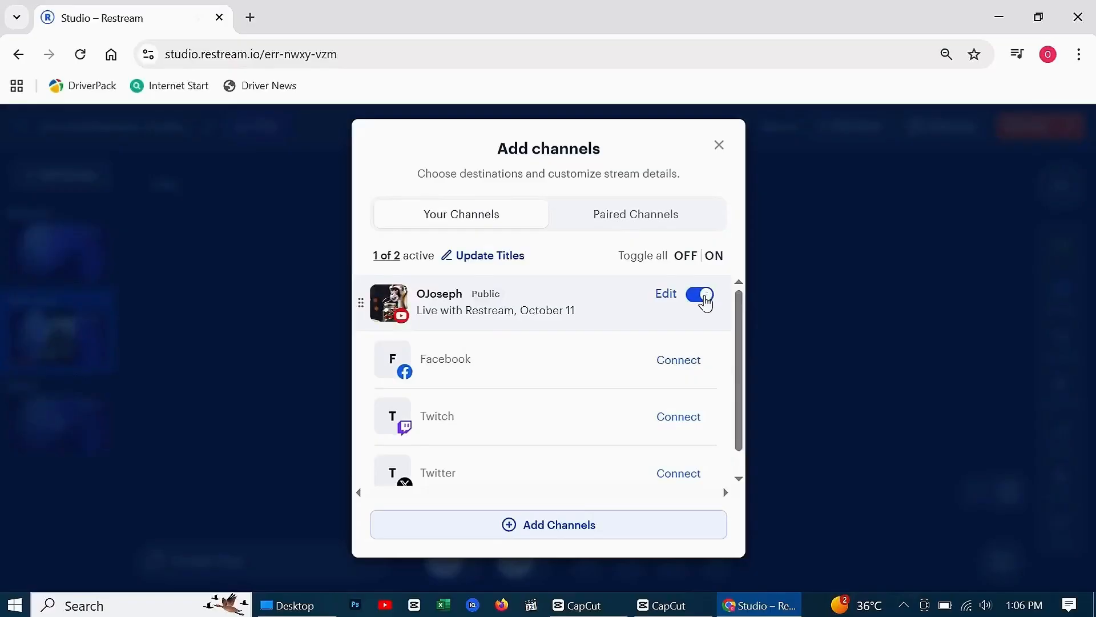
{"action": "left_click", "coordinate": [719, 145]}
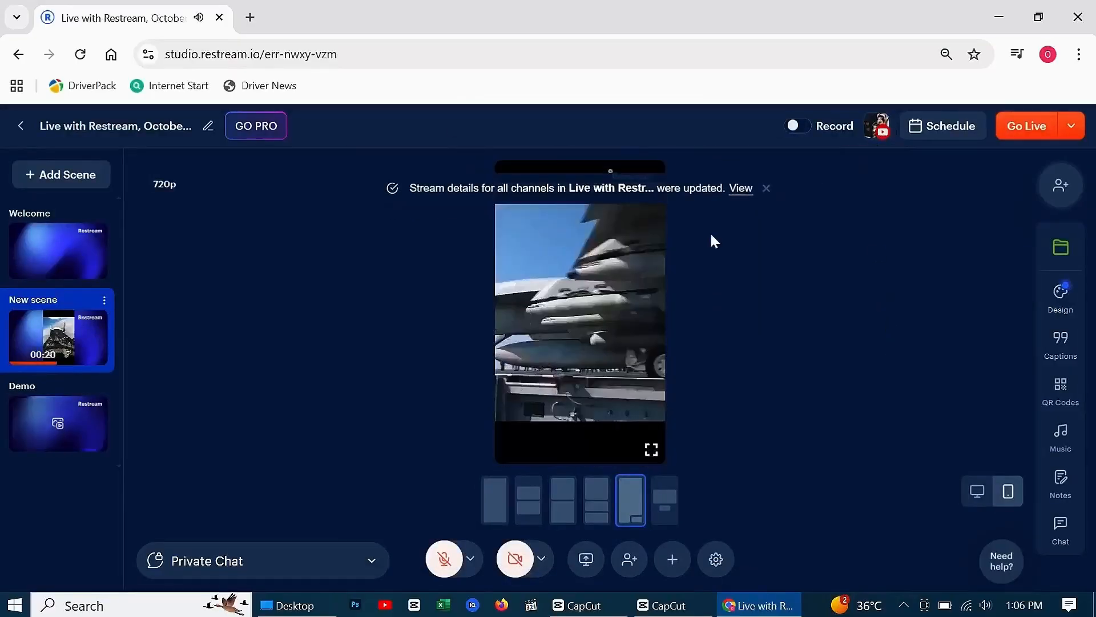
{"action": "left_click", "coordinate": [766, 189]}
Make the F35 & FA 18 Hornet video loop in the new scene
{"action": "left_click", "coordinate": [646, 180]}
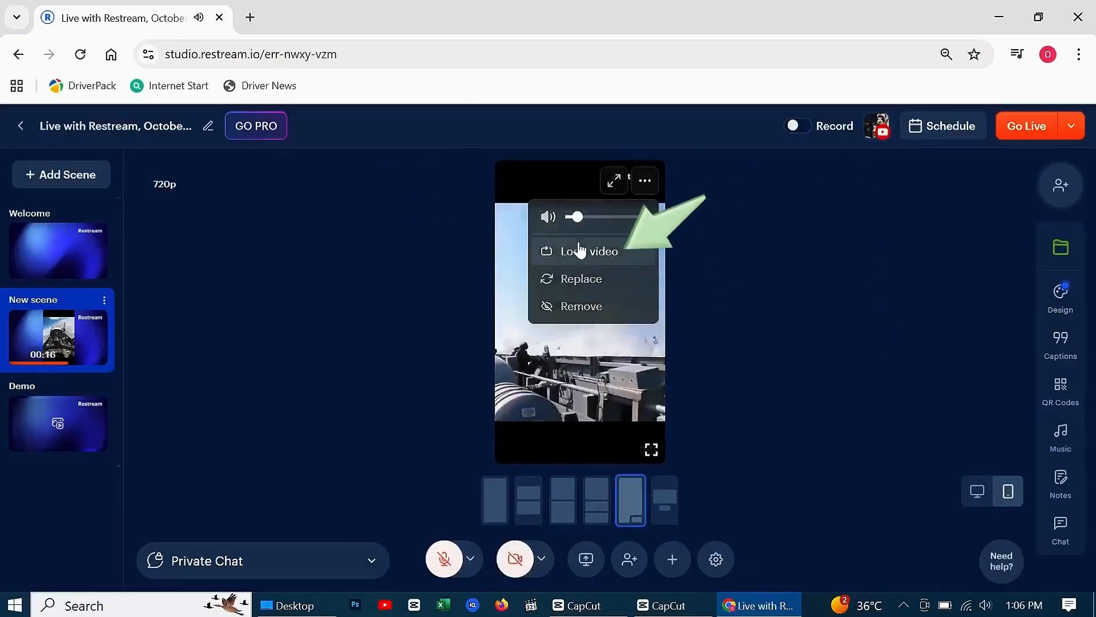
{"action": "left_click", "coordinate": [580, 251]}
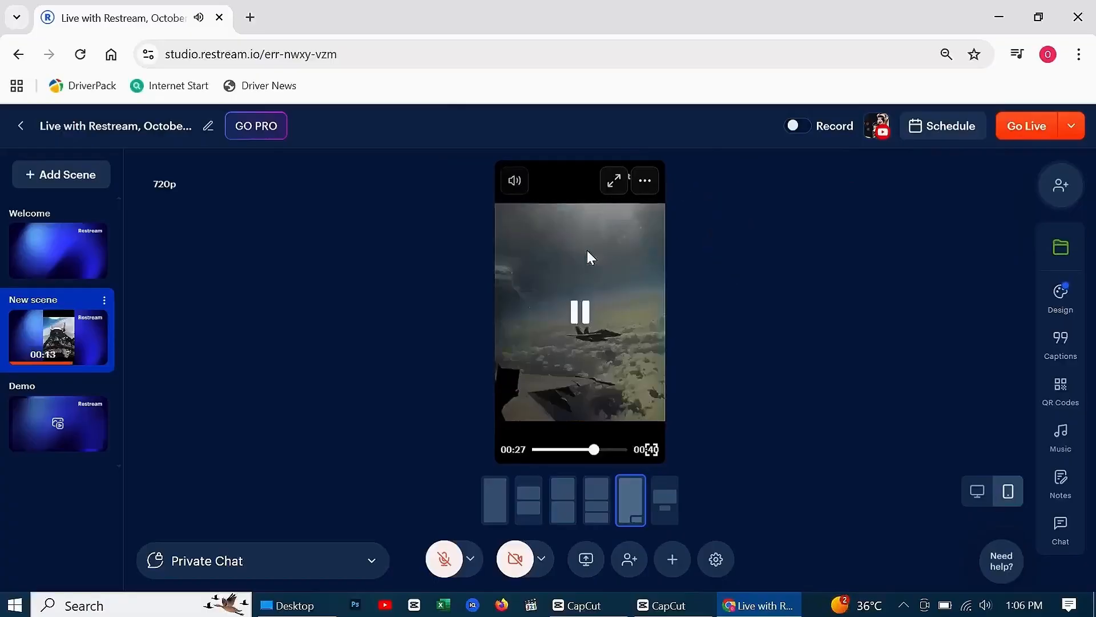
Start the live broadcast from the studio and open a separate Chrome window under the viewer's profile
{"action": "left_click", "coordinate": [1022, 127]}
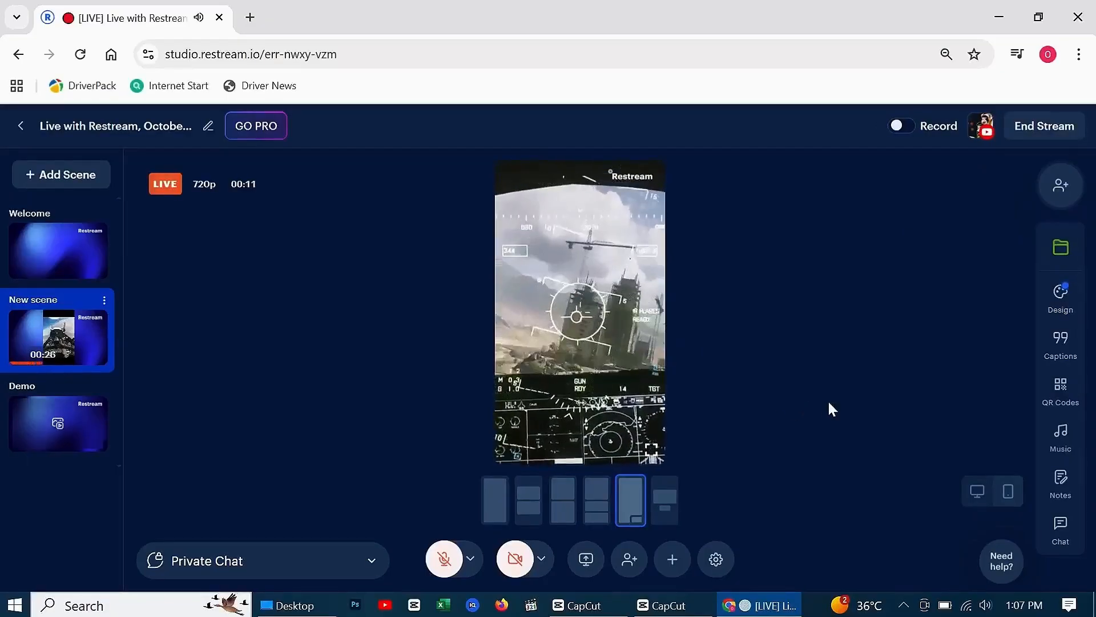
{"action": "left_click", "coordinate": [74, 606]}
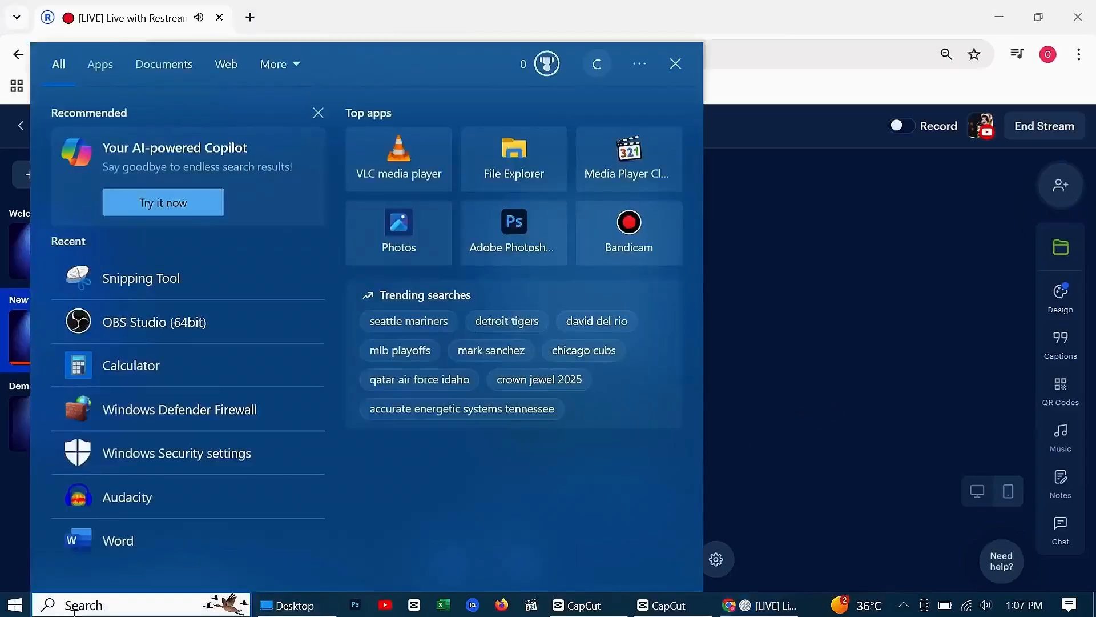
{"action": "type", "text": "chrome"}
{"action": "left_click", "coordinate": [421, 282]}
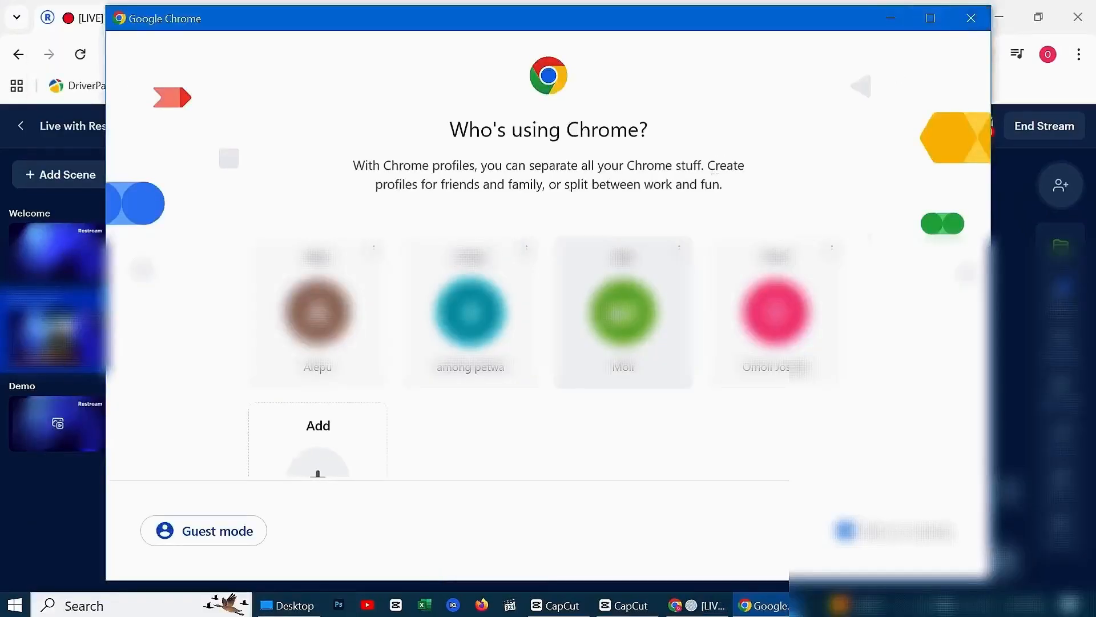
{"action": "left_click", "coordinate": [623, 312]}
Go to YouTube in the new Chrome window and open the streaming channel from the subscriptions
{"action": "left_click", "coordinate": [345, 54]}
{"action": "left_click", "coordinate": [1056, 132]}
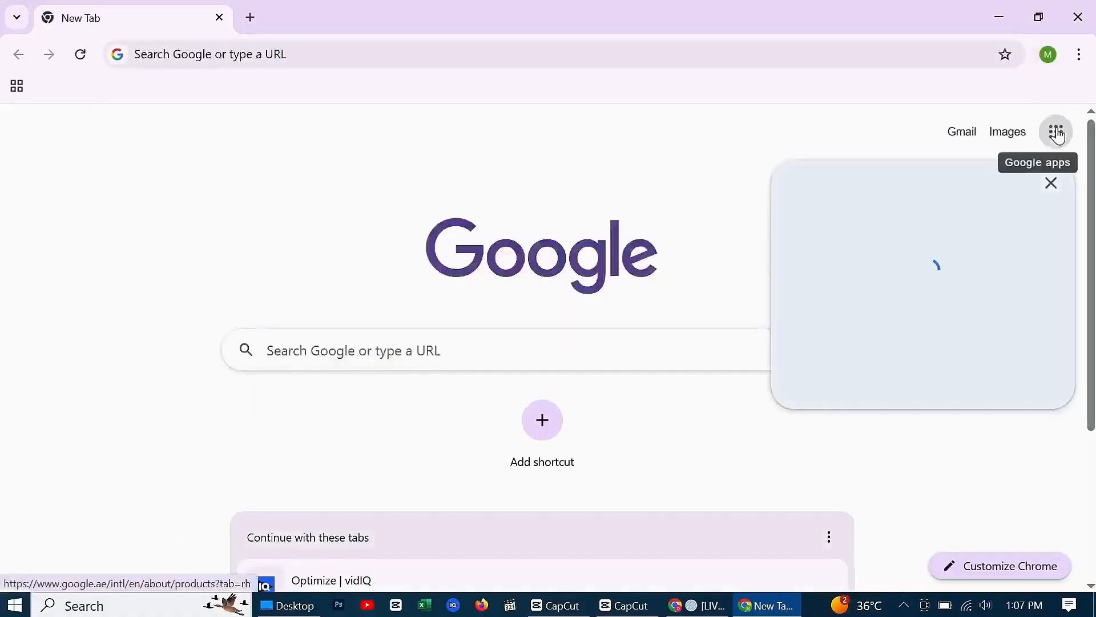
{"action": "left_click", "coordinate": [845, 306]}
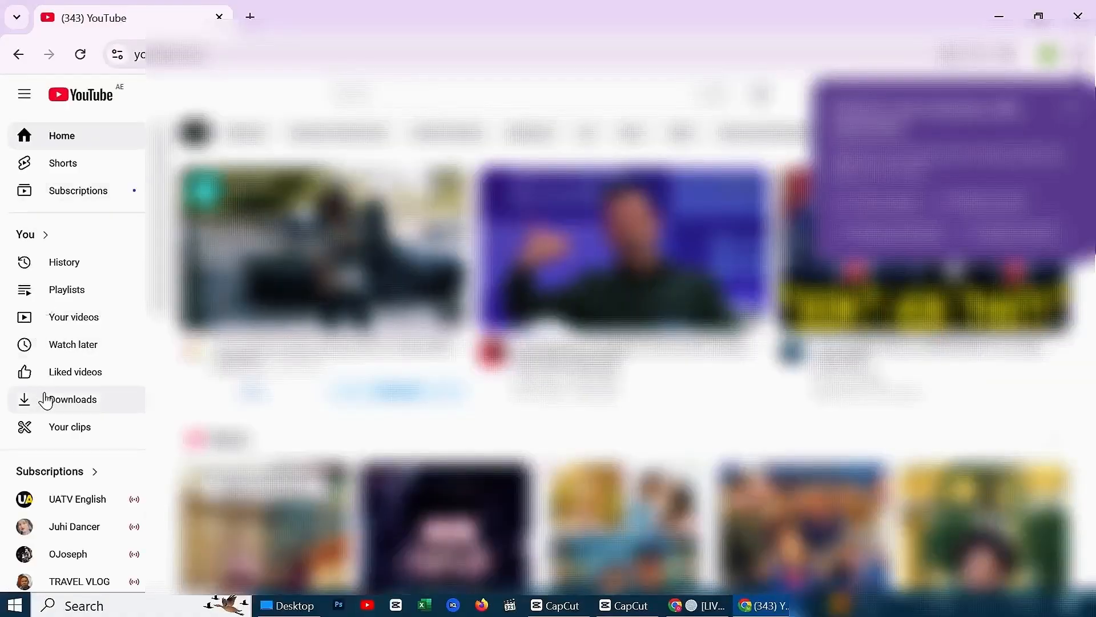
{"action": "scroll", "coordinate": [52, 434], "scroll_direction": "down", "scroll_amount": 2}
{"action": "left_click", "coordinate": [68, 468]}
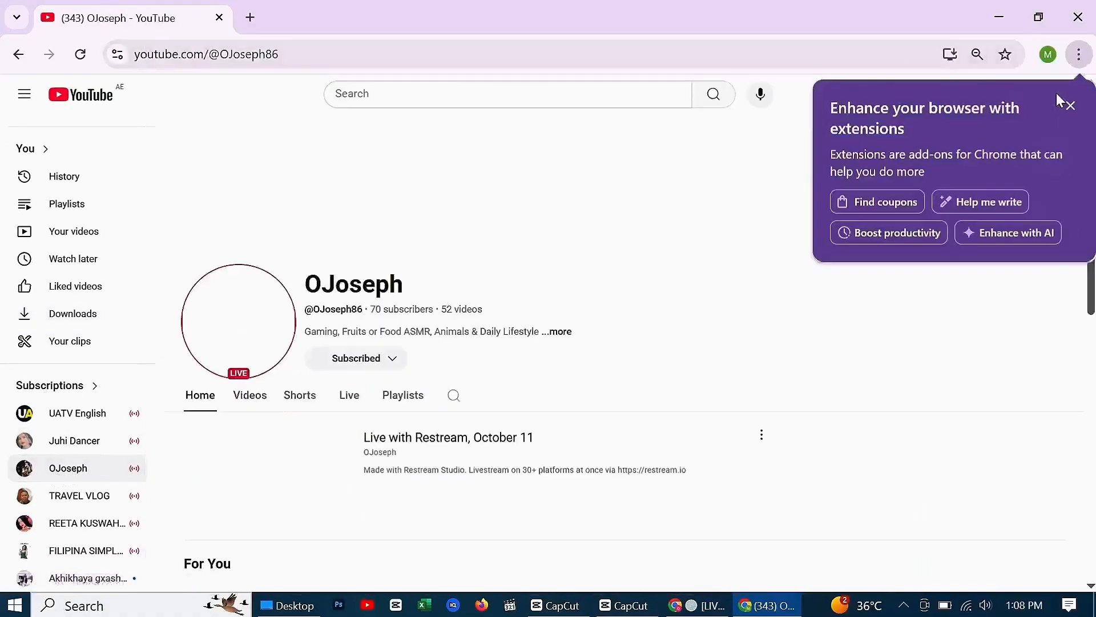
Open the channel's "Live with Restream, October 11" broadcast, check it in full screen and return to the normal view
{"action": "scroll", "coordinate": [497, 222], "scroll_direction": "down", "scroll_amount": 3}
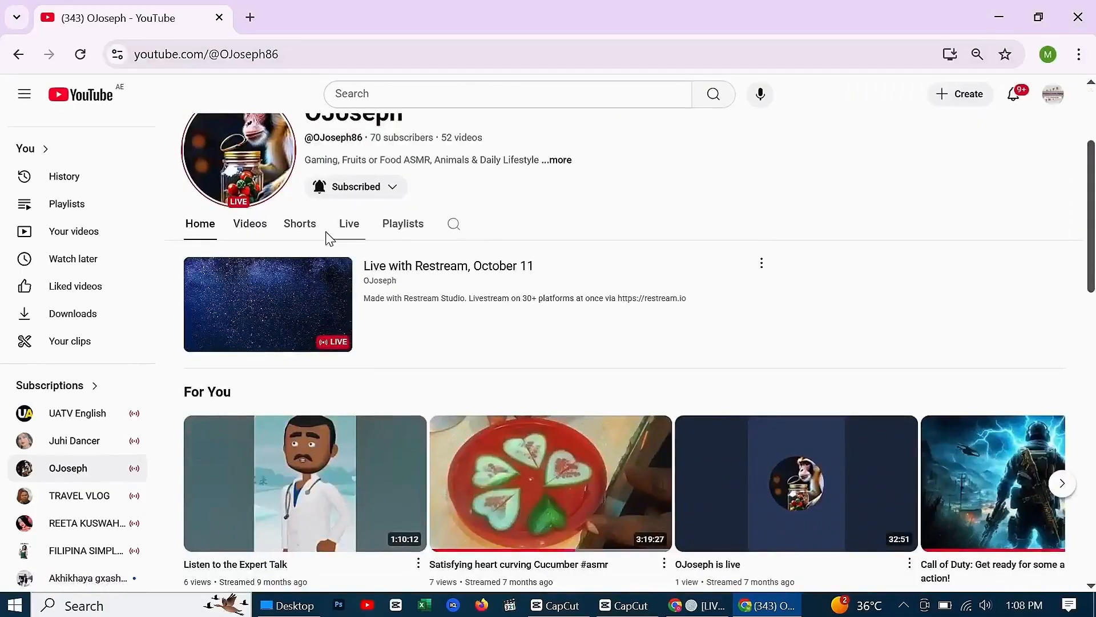
{"action": "left_click", "coordinate": [313, 324]}
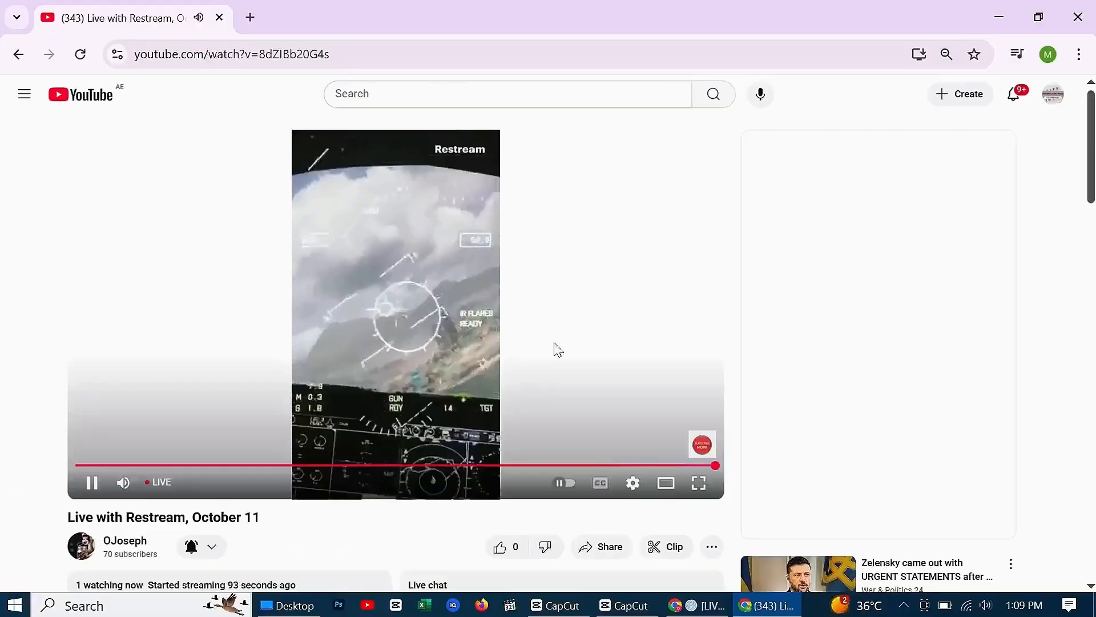
{"action": "left_click", "coordinate": [698, 482]}
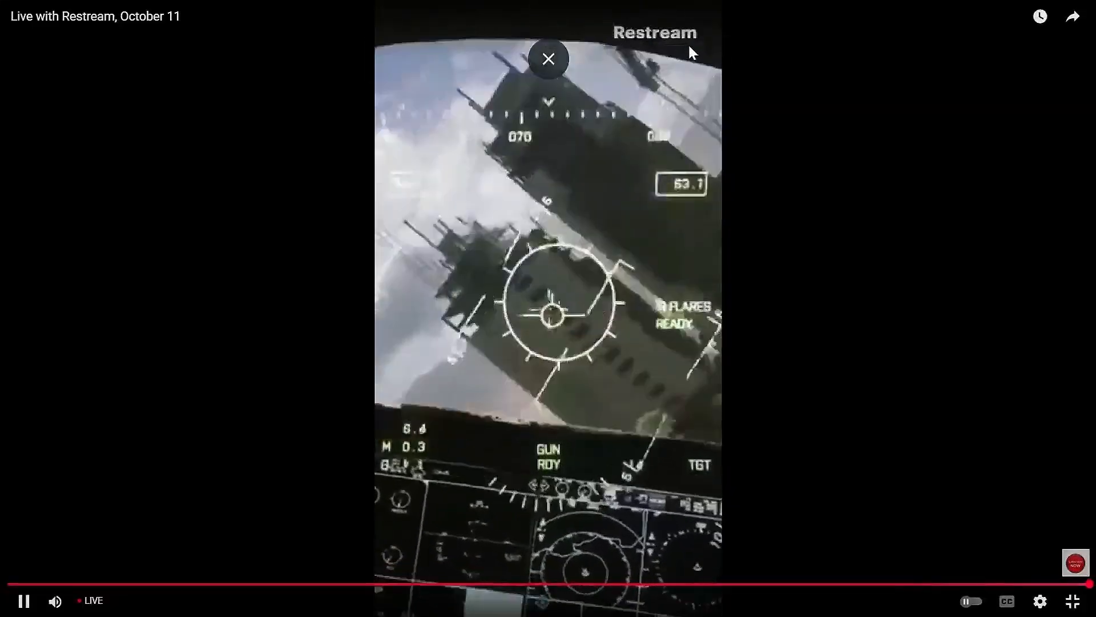
{"action": "key", "text": "Escape"}
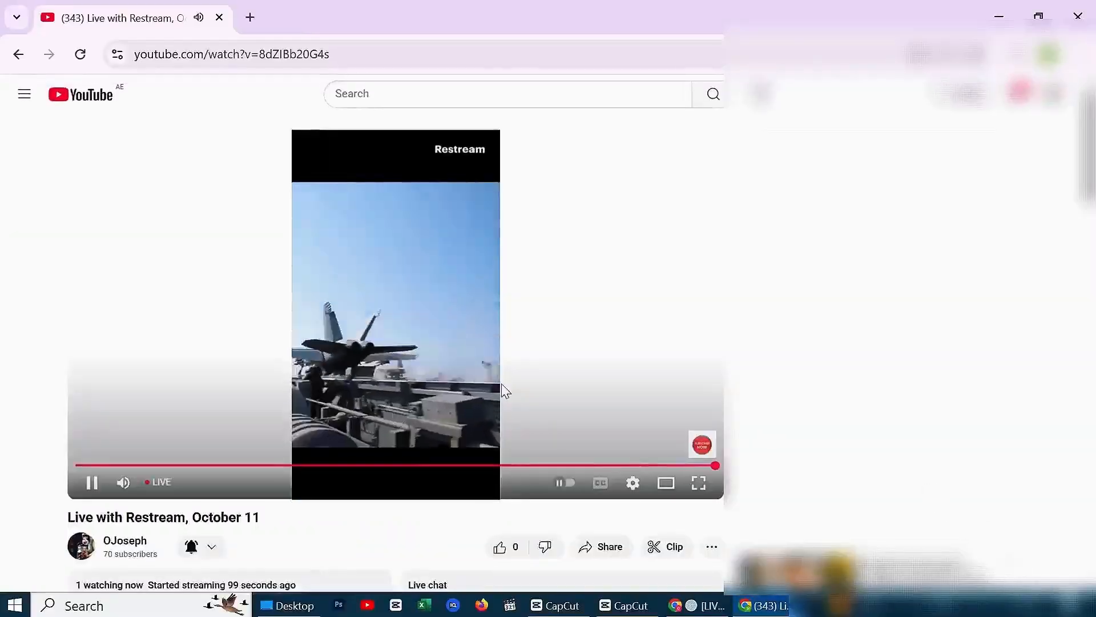
Like the stream as a viewer and post "hi host" and three pink waving-hand emotes in the live chat
{"action": "scroll", "coordinate": [503, 460], "scroll_direction": "down", "scroll_amount": 5}
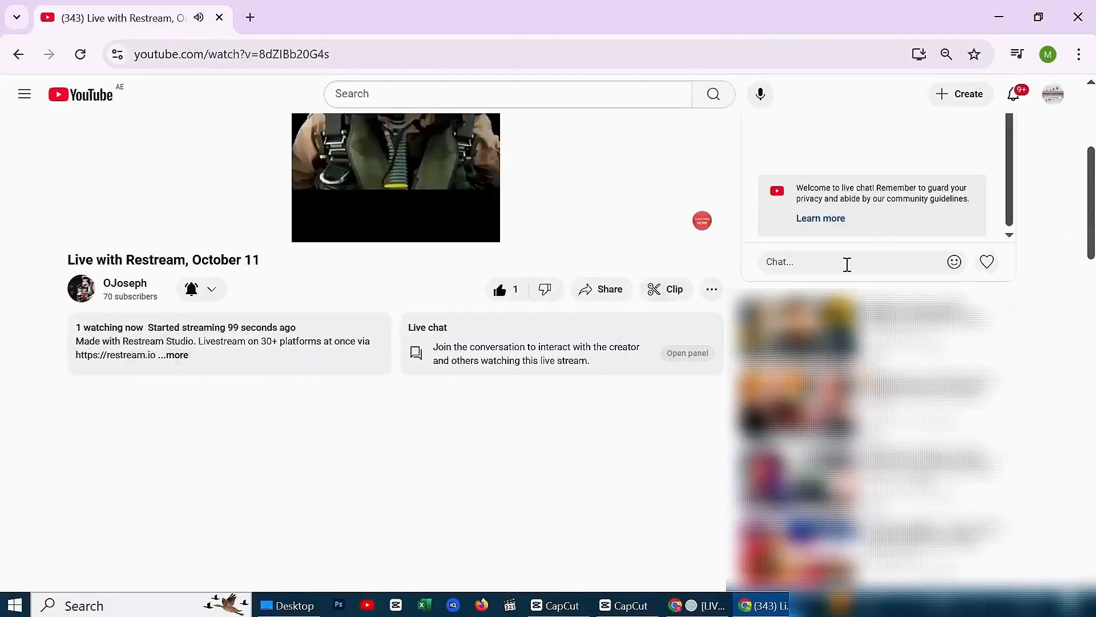
{"action": "left_click", "coordinate": [846, 262]}
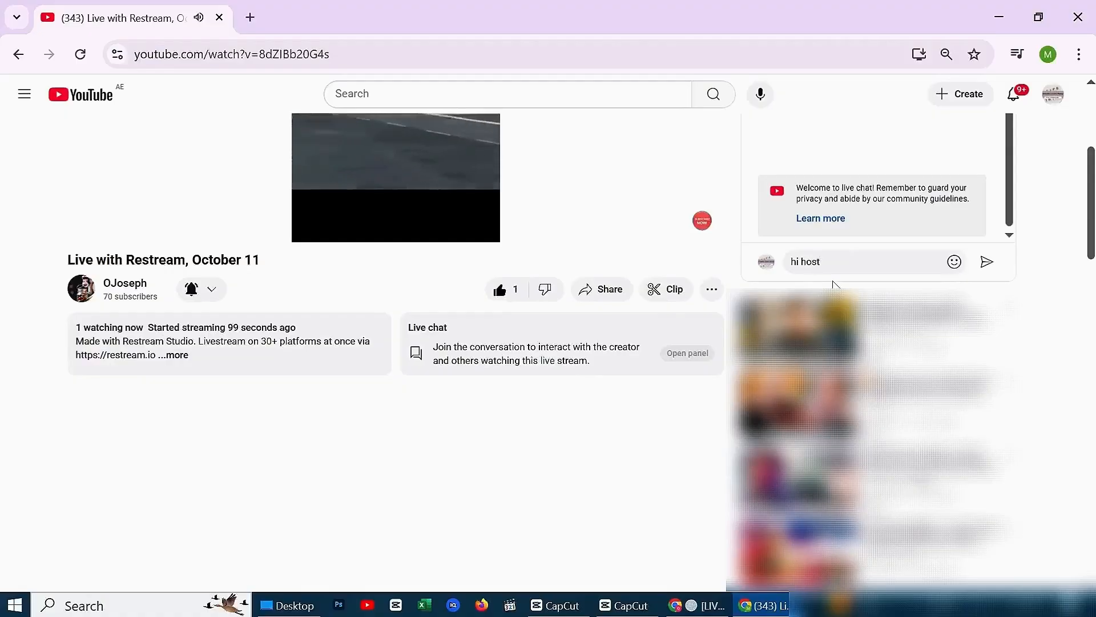
{"action": "left_click", "coordinate": [987, 262]}
{"action": "left_click", "coordinate": [954, 262]}
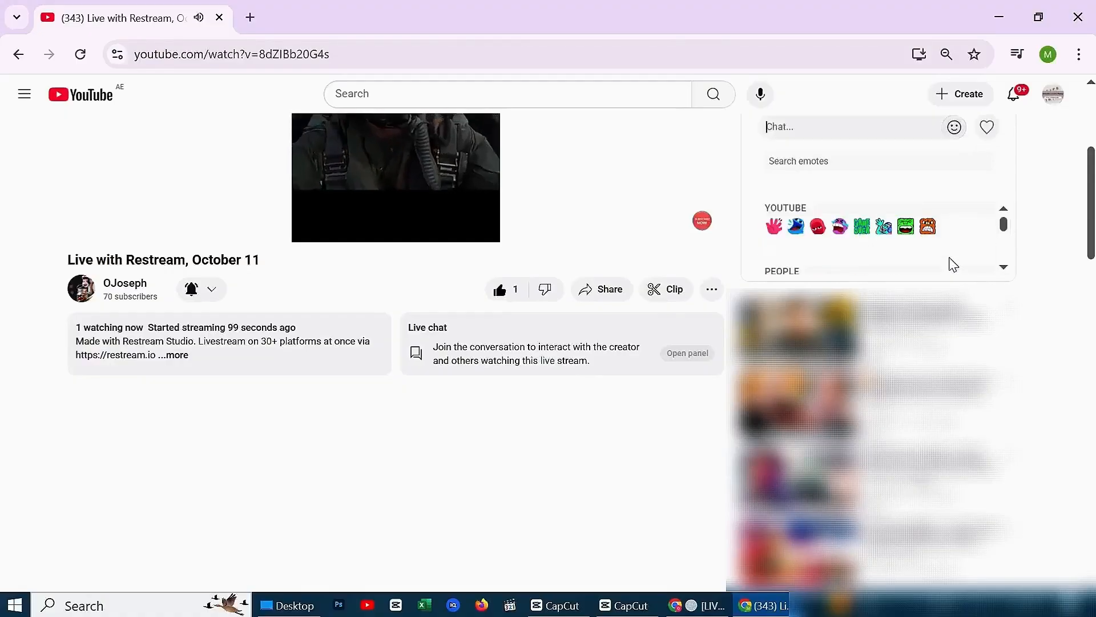
{"action": "left_click", "coordinate": [980, 130]}
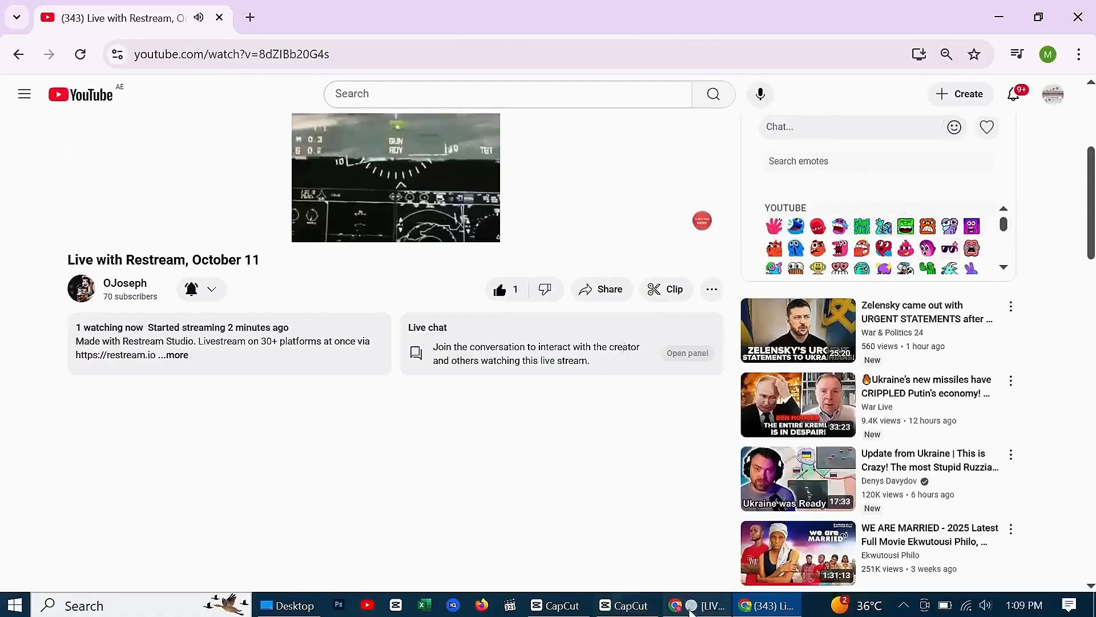
Switch to Restream Studio, open the stream's chat and reply "Hi howto tutorials" as host
{"action": "left_click", "coordinate": [689, 606]}
{"action": "left_click", "coordinate": [1060, 528]}
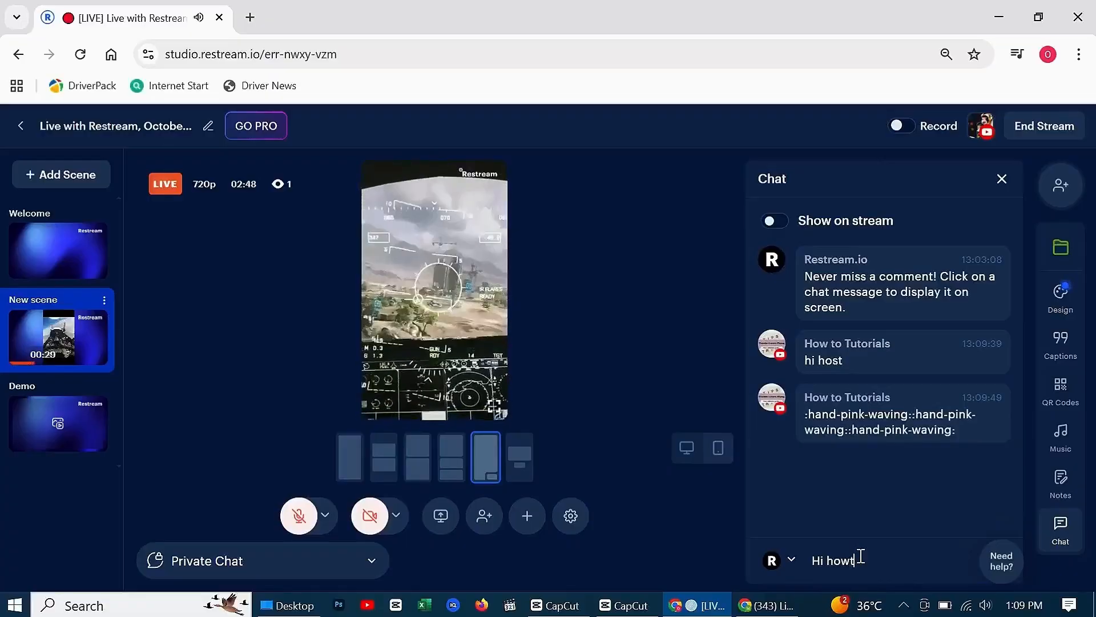
{"action": "type", "text": "als"}
{"action": "key", "text": "Return"}
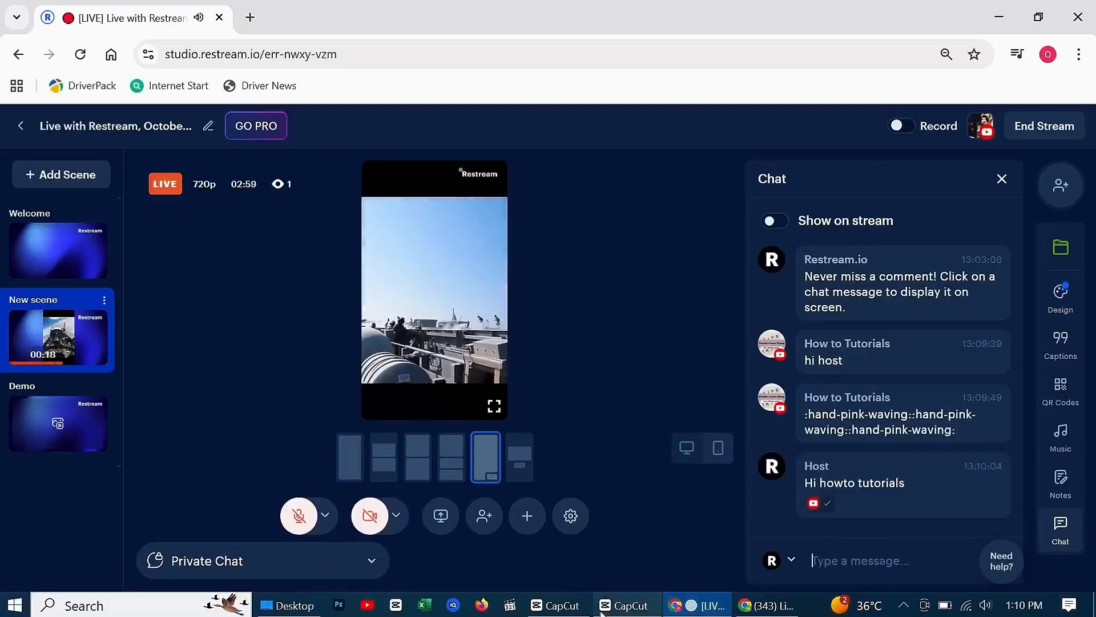
Switch back to the YouTube watch page and post "nice game" in the live chat
{"action": "left_click", "coordinate": [767, 606]}
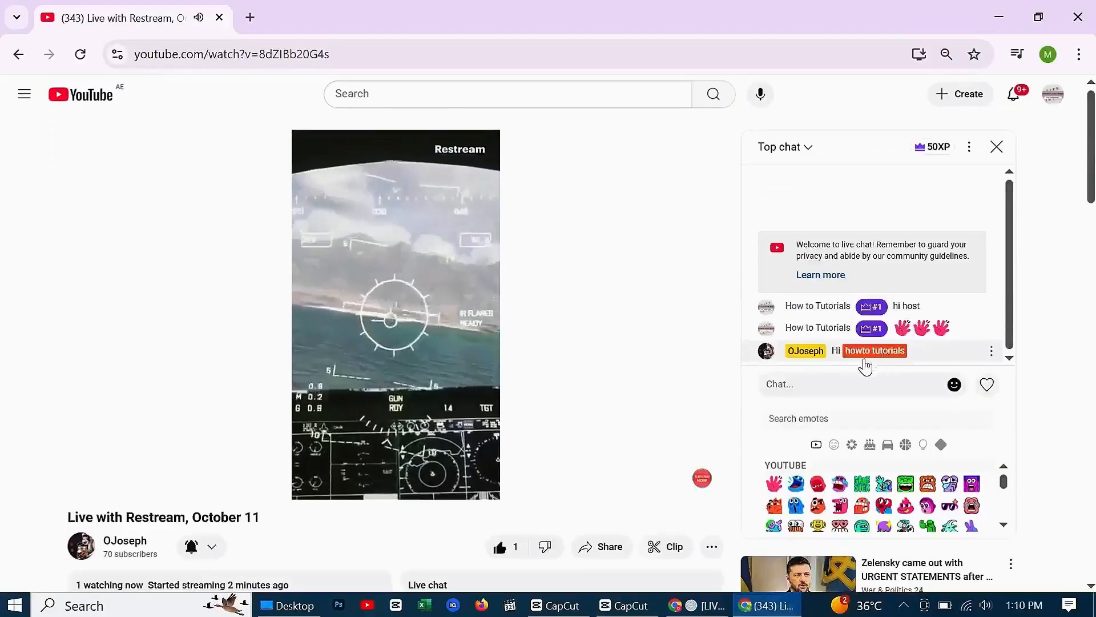
{"action": "left_click", "coordinate": [884, 384]}
{"action": "type", "text": "b"}
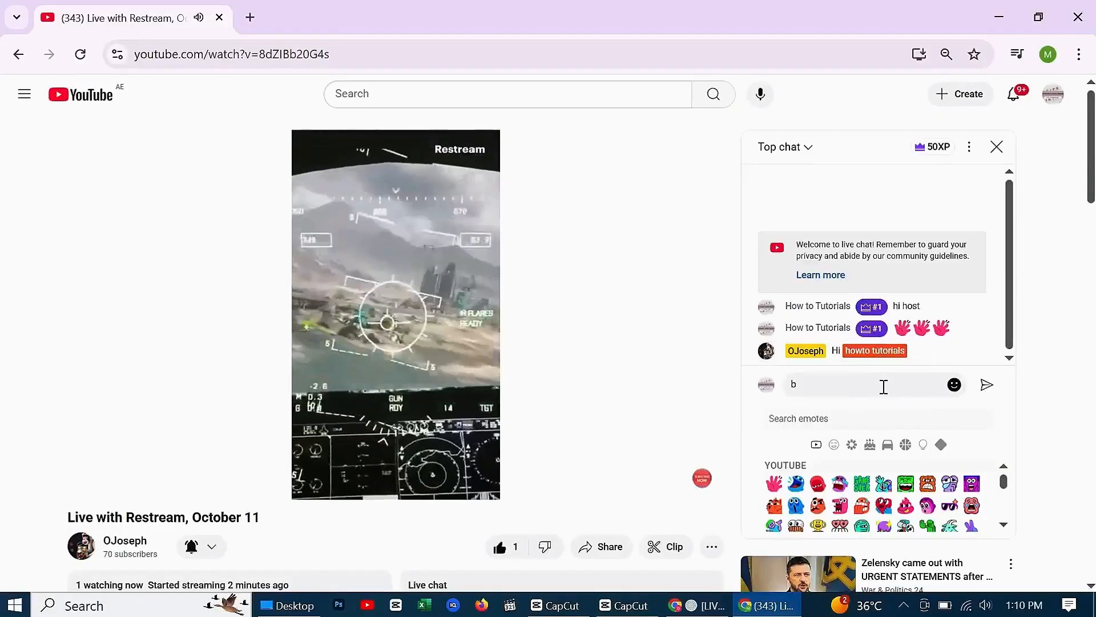
{"action": "key", "text": "BackSpace"}
{"action": "type", "text": "nice game"}
{"action": "key", "text": "Return"}
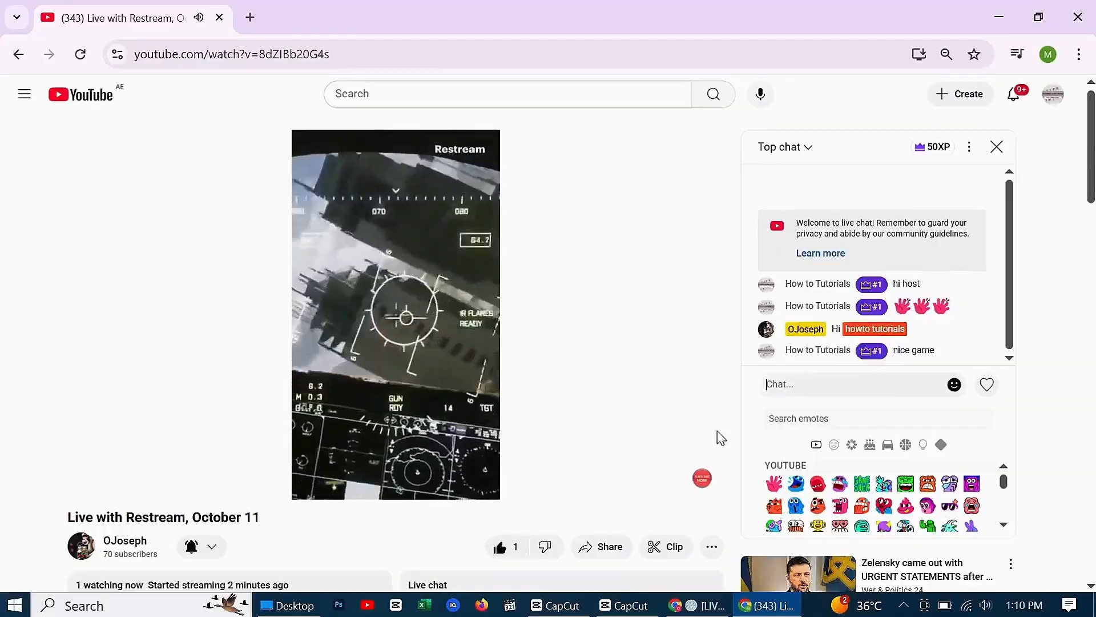
{"action": "left_click", "coordinate": [767, 606]}
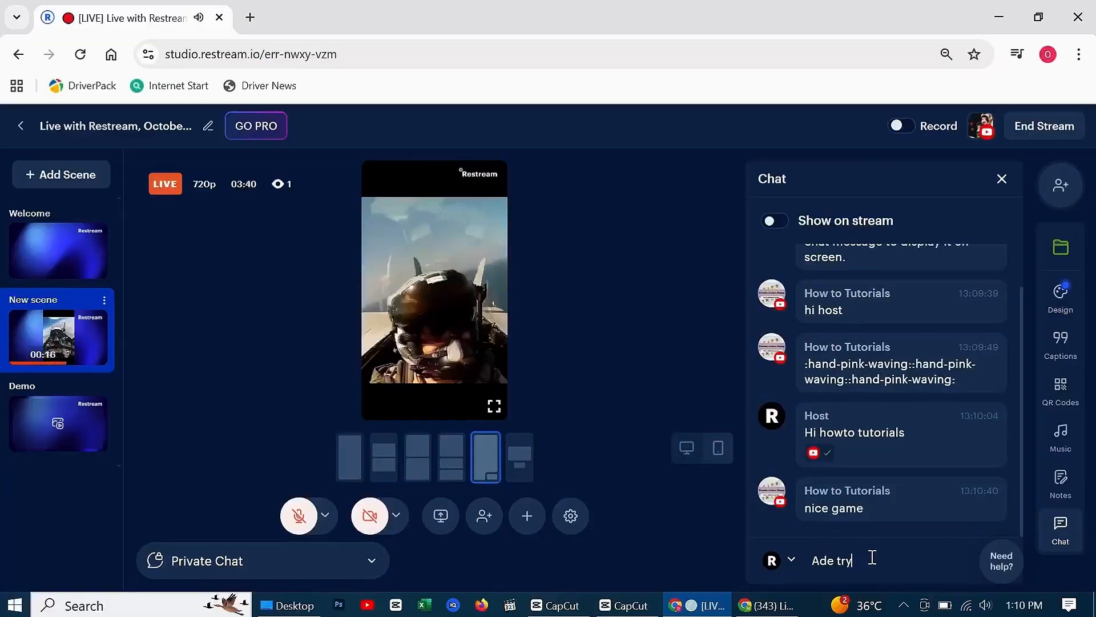
{"action": "type", "text": "o"}
{"action": "key", "text": "Return"}
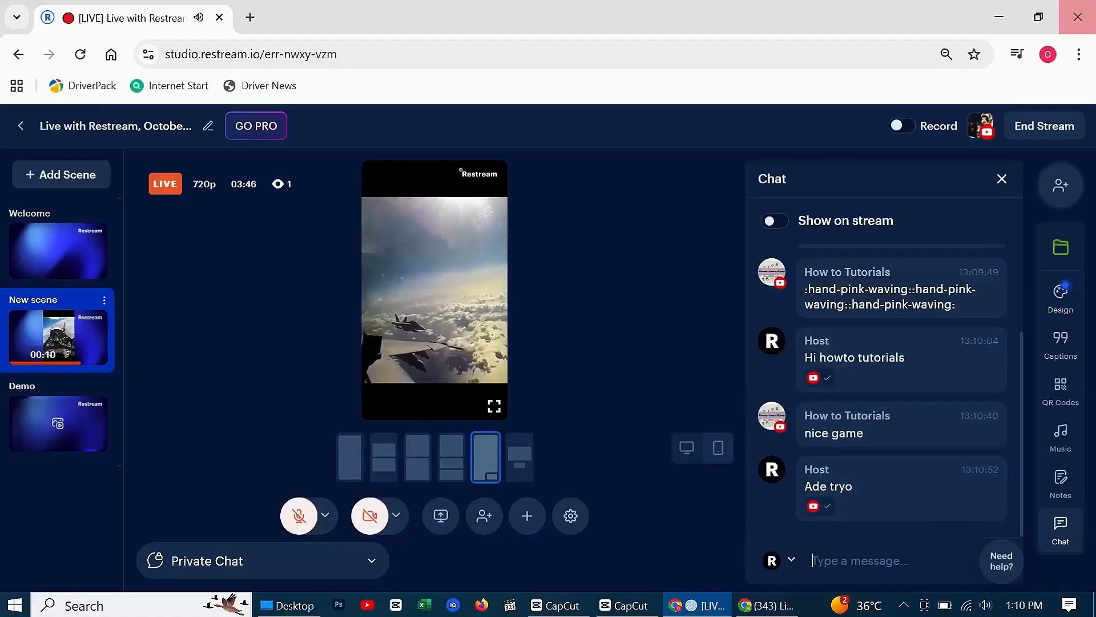